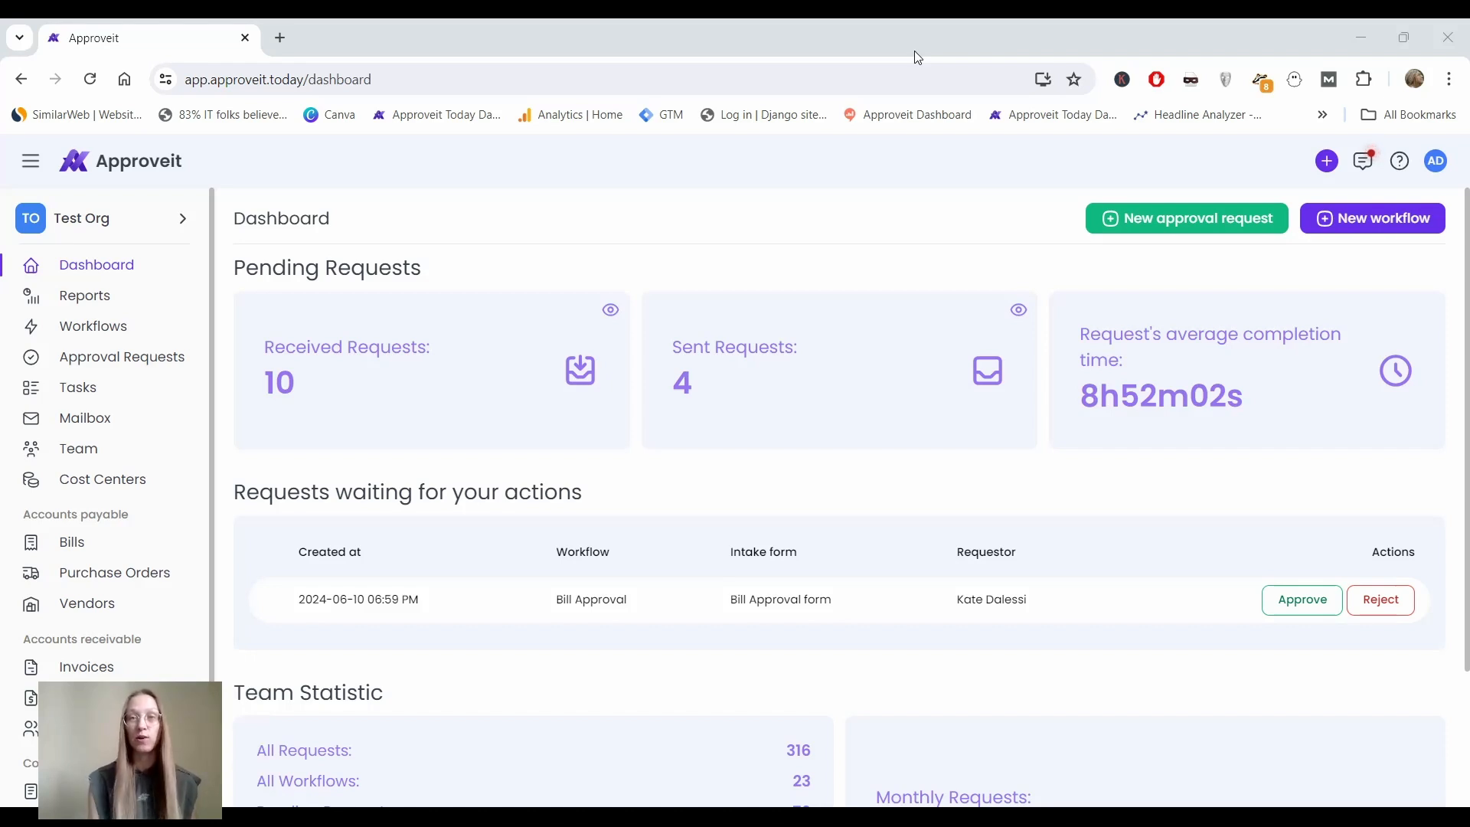
# - Create a new workflow from the Vendor onboarding use case and open its intake form fields for editing
pyautogui.click(1411, 230)
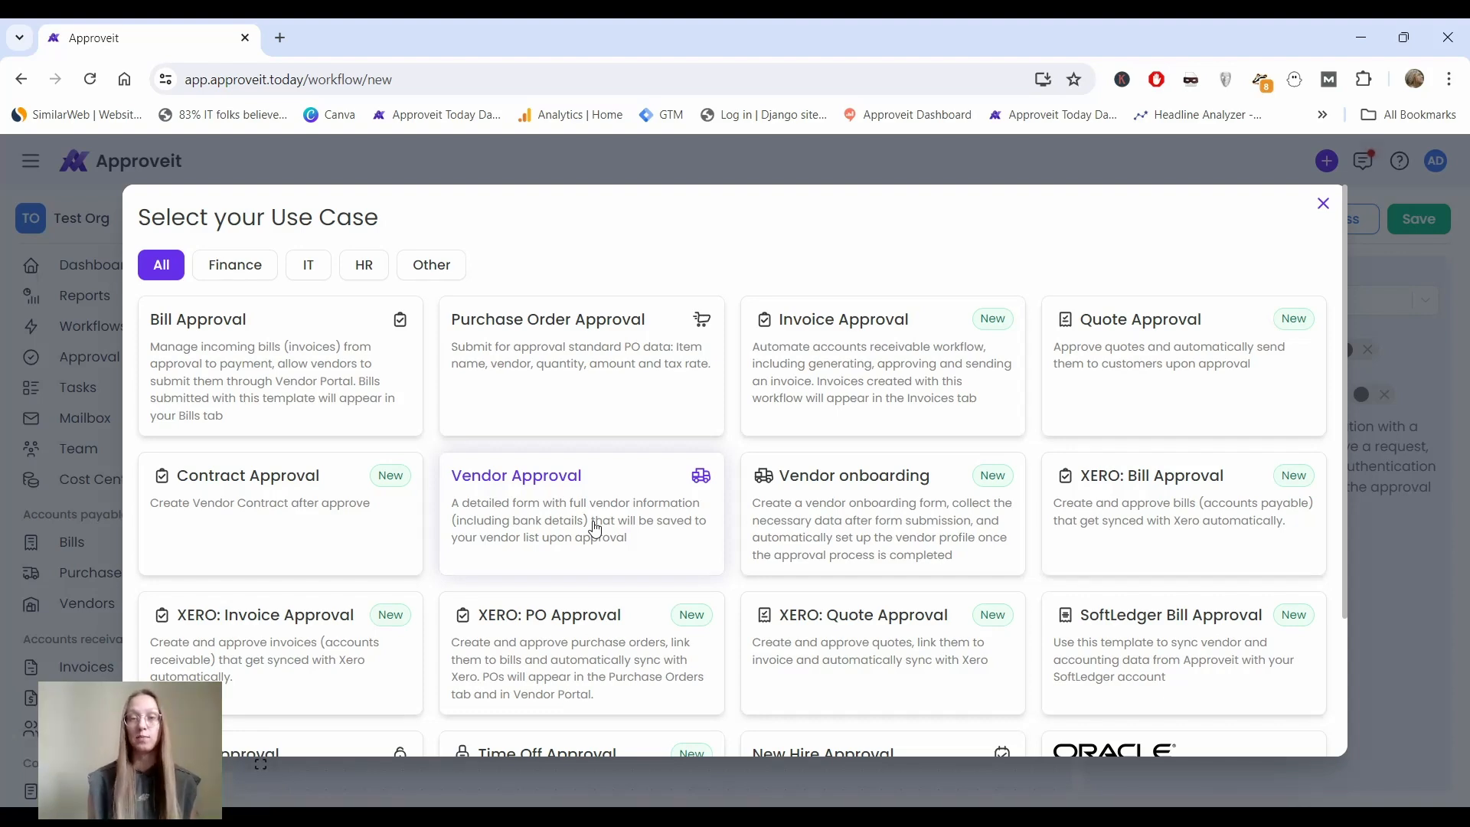
pyautogui.click(871, 528)
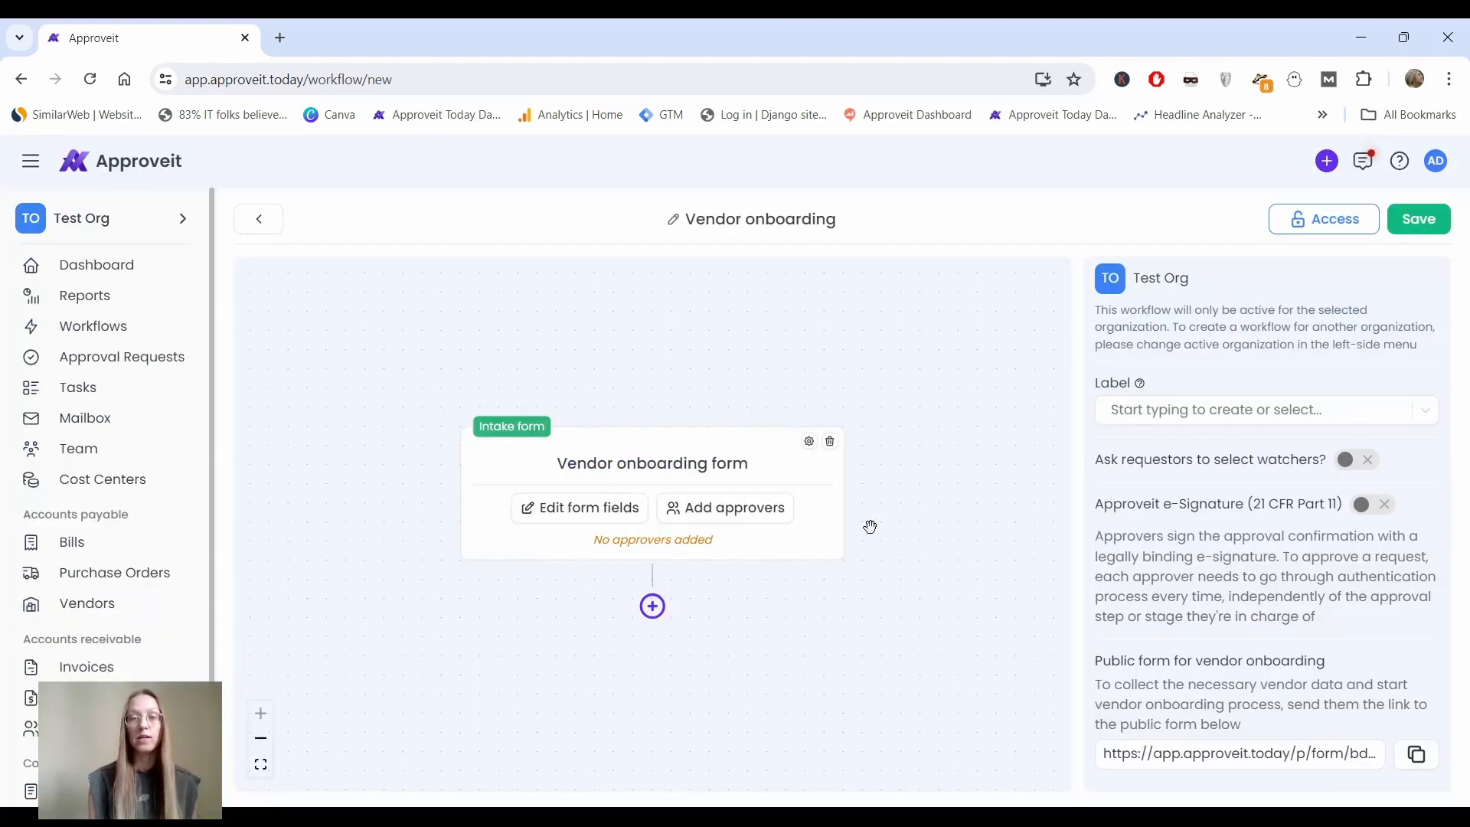
pyautogui.click(576, 512)
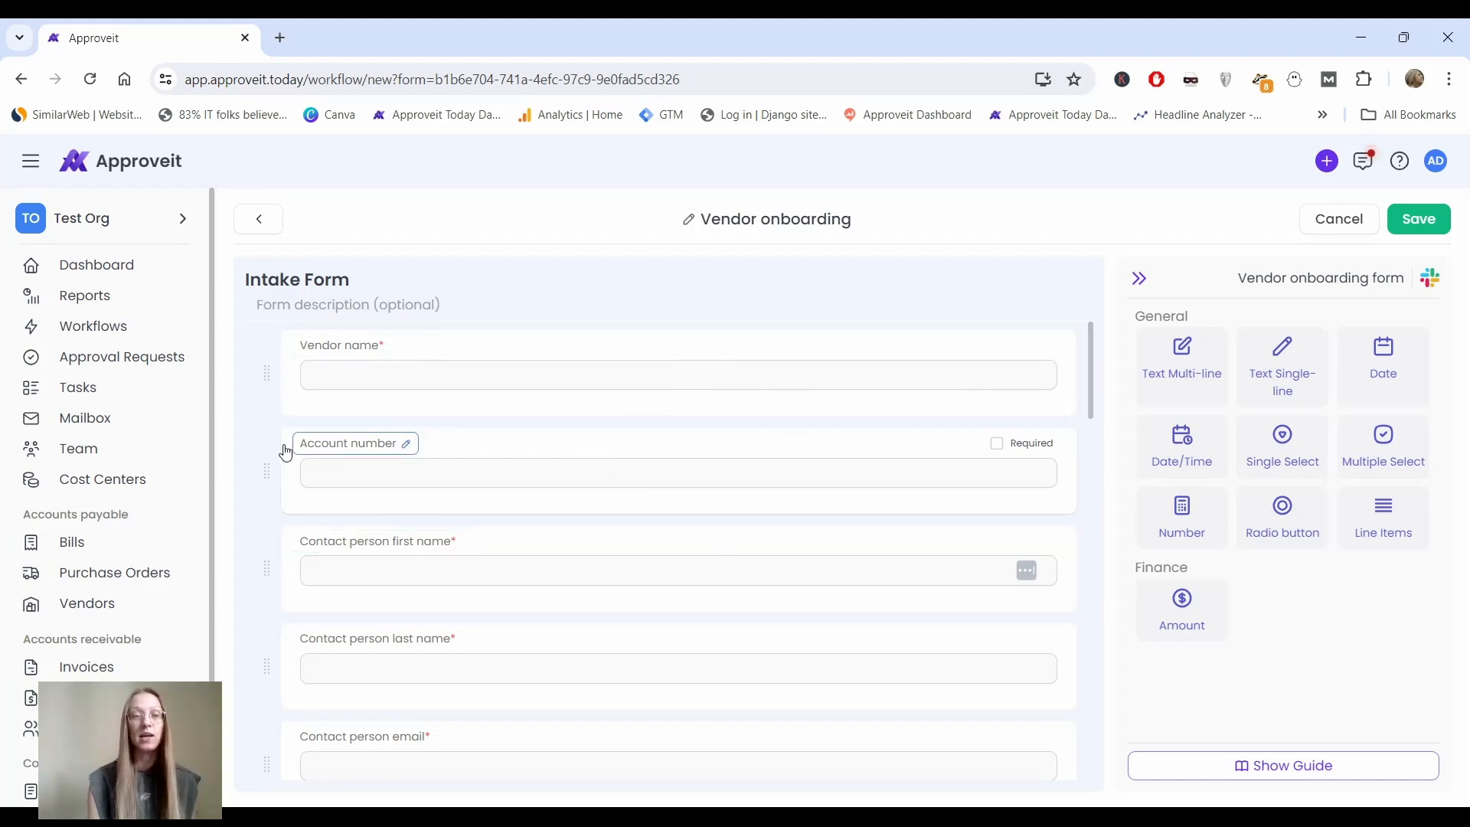
# - Move the Account number field above Vendor name in the intake form, review the remaining fields and save the form
pyautogui.moveTo(266, 472); pyautogui.dragTo(264, 363)
pyautogui.scroll(-5, 843, 551)
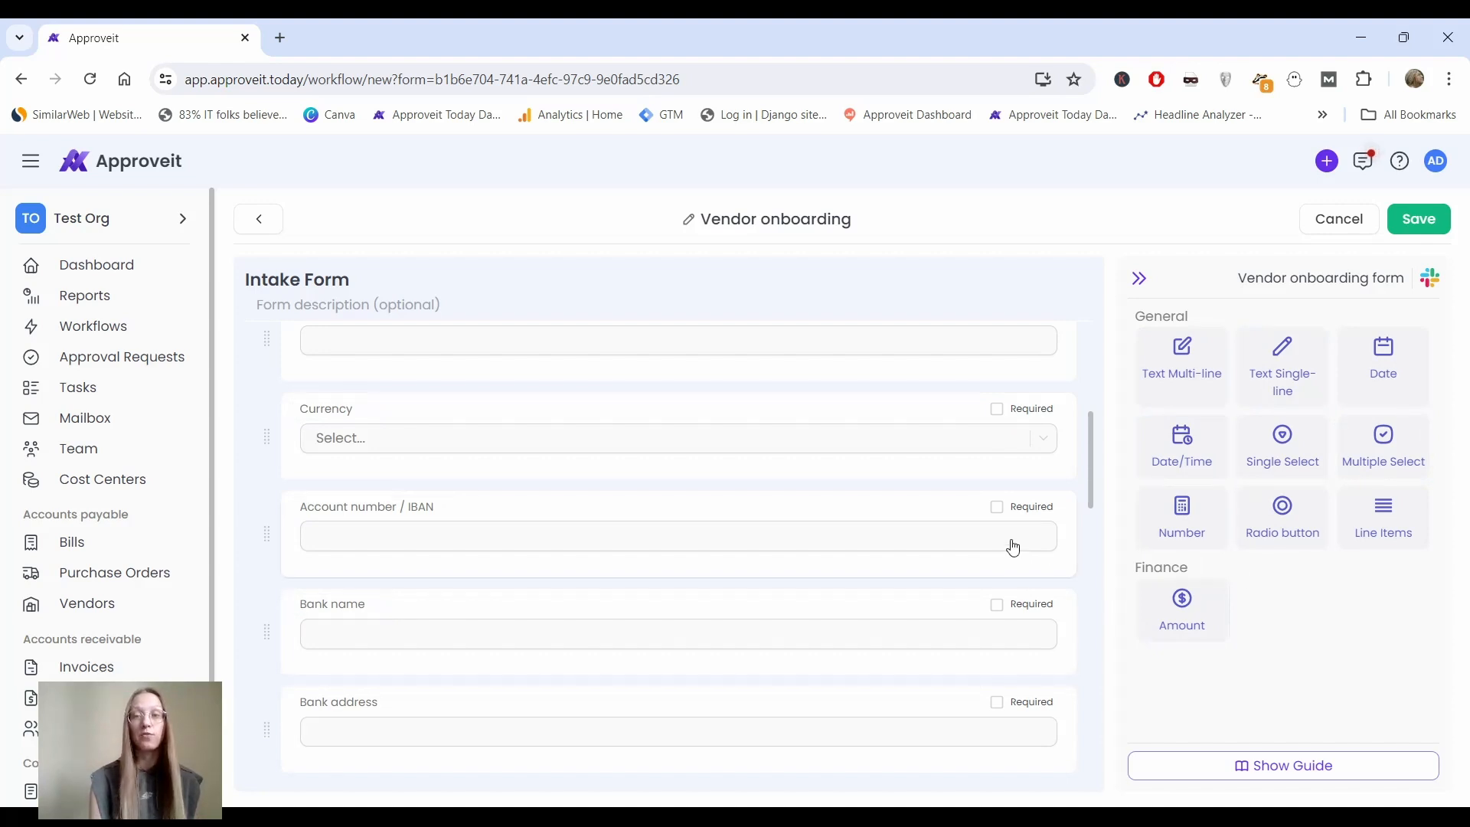
pyautogui.scroll(-4, 800, 561)
pyautogui.scroll(-2, 800, 562)
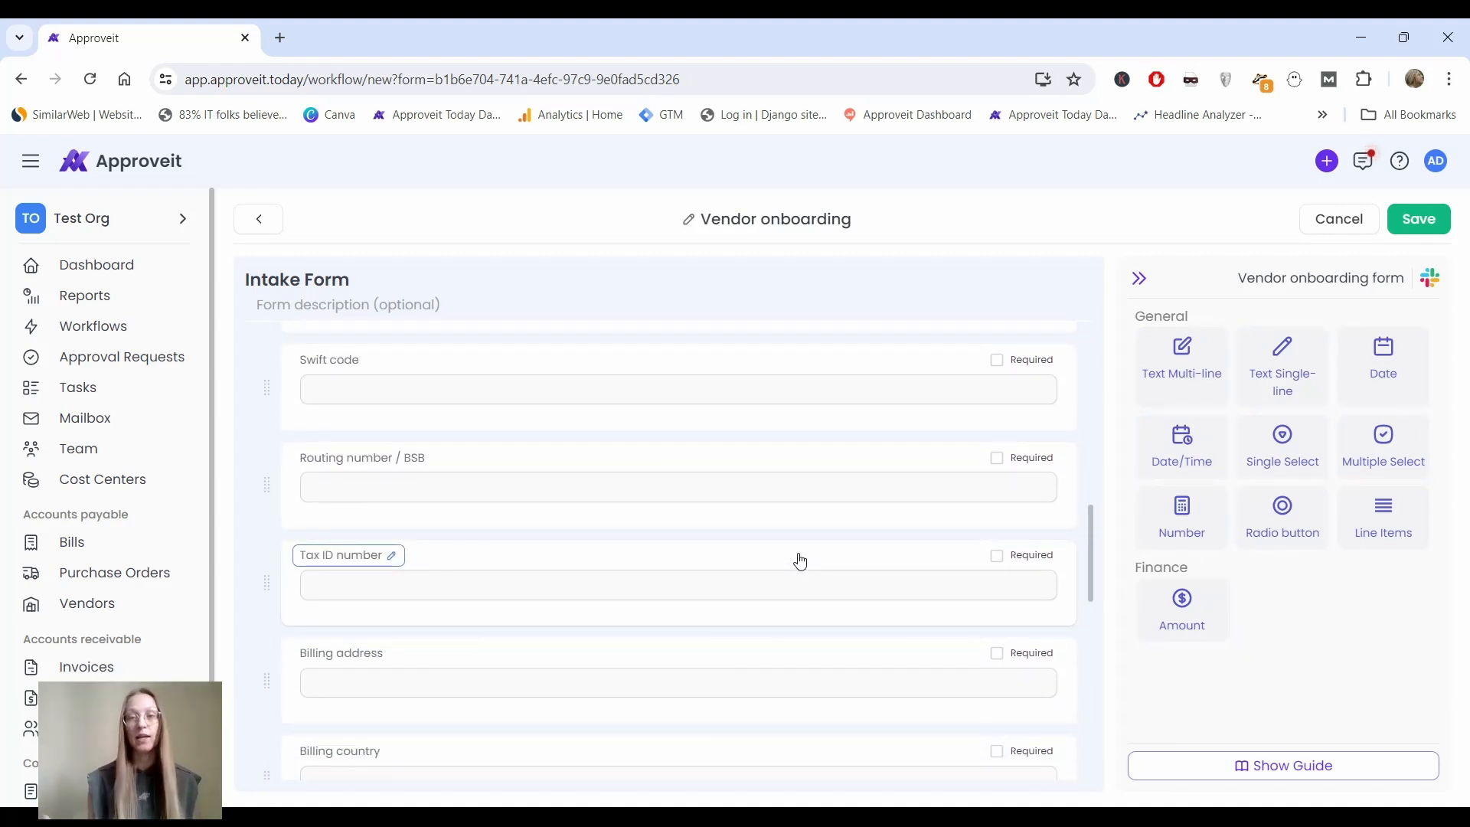
pyautogui.scroll(-9, 800, 561)
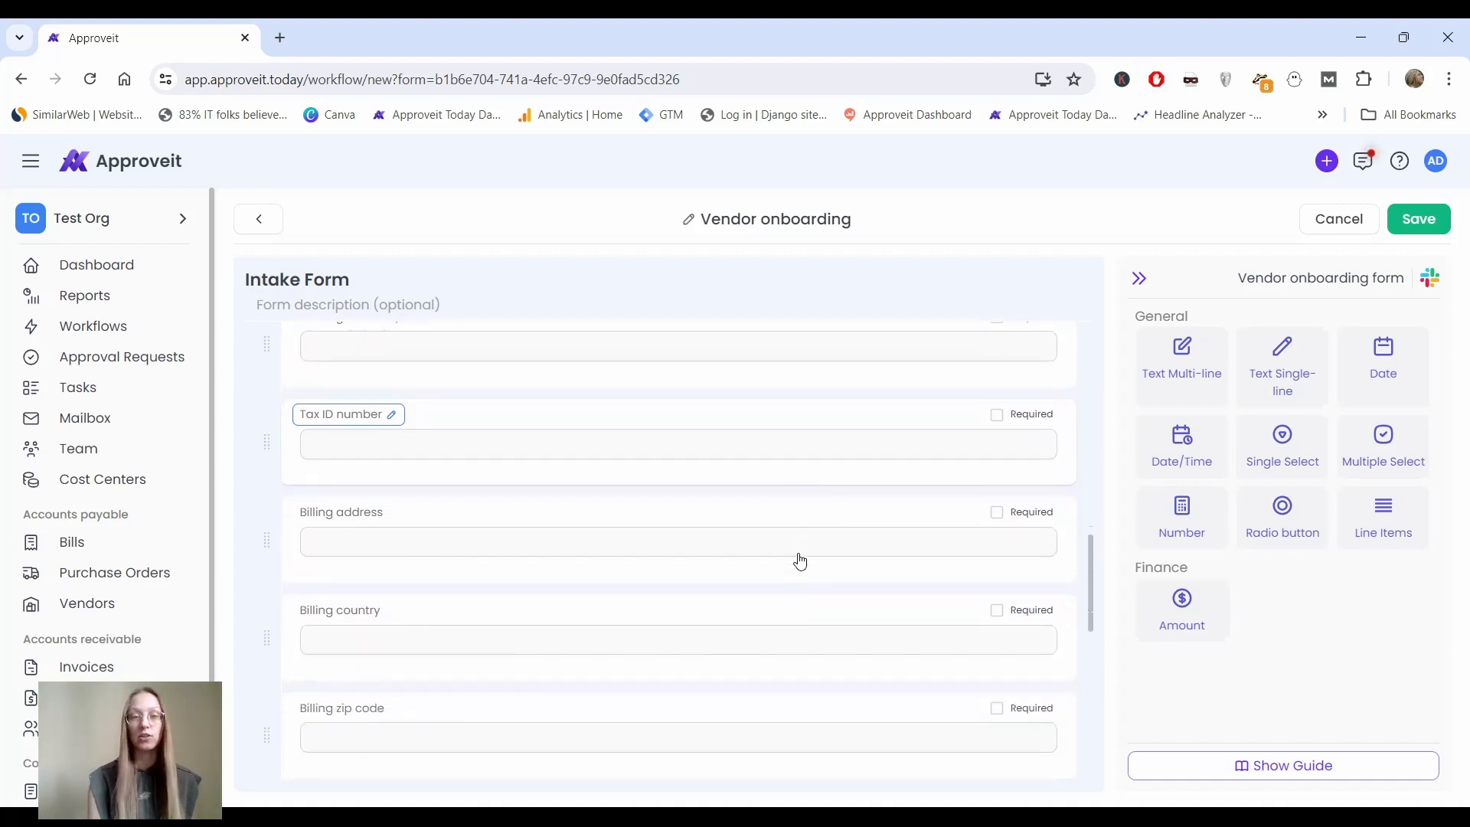
pyautogui.scroll(-3, 801, 561)
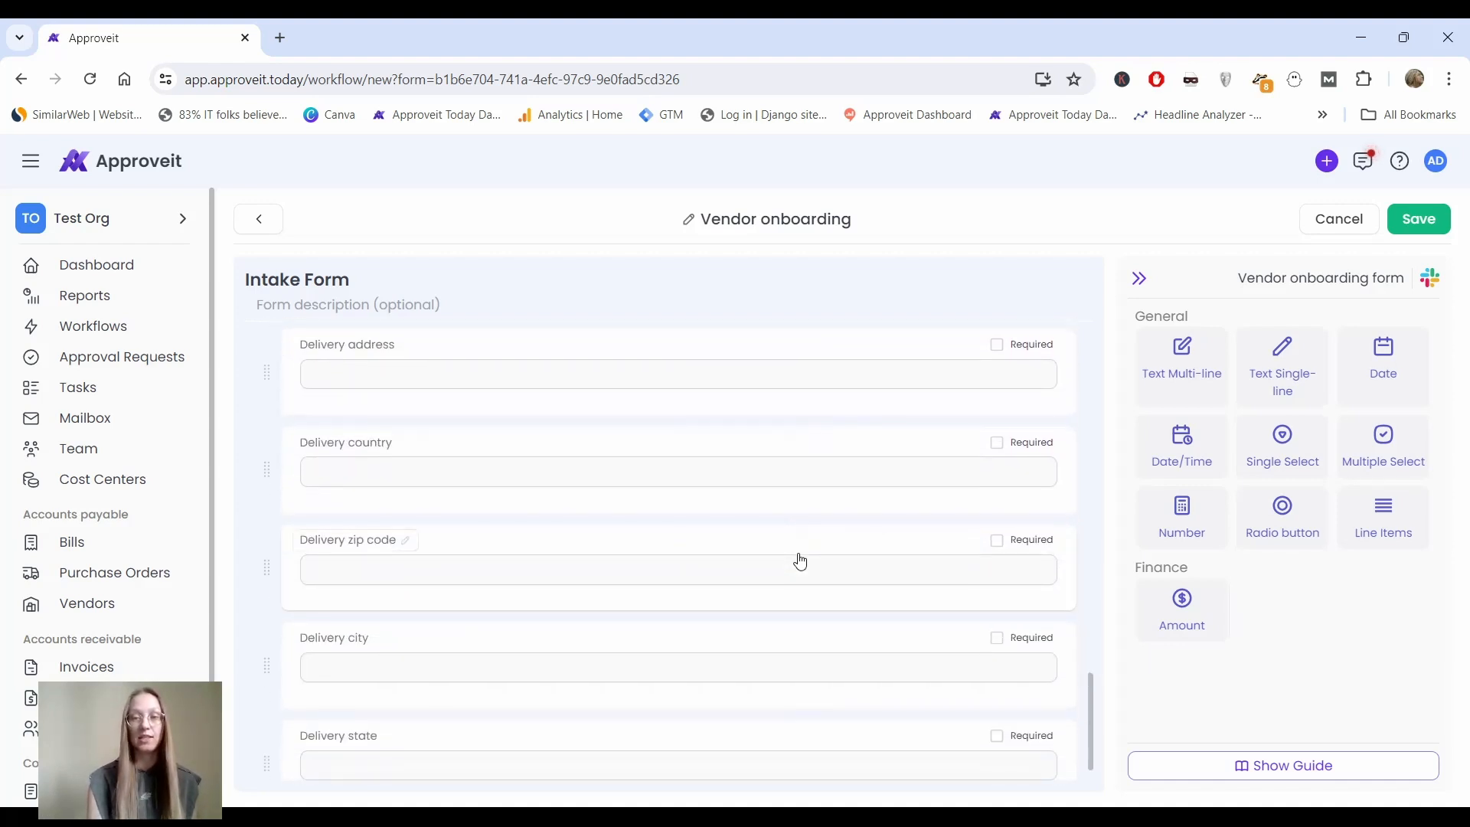
pyautogui.click(1418, 220)
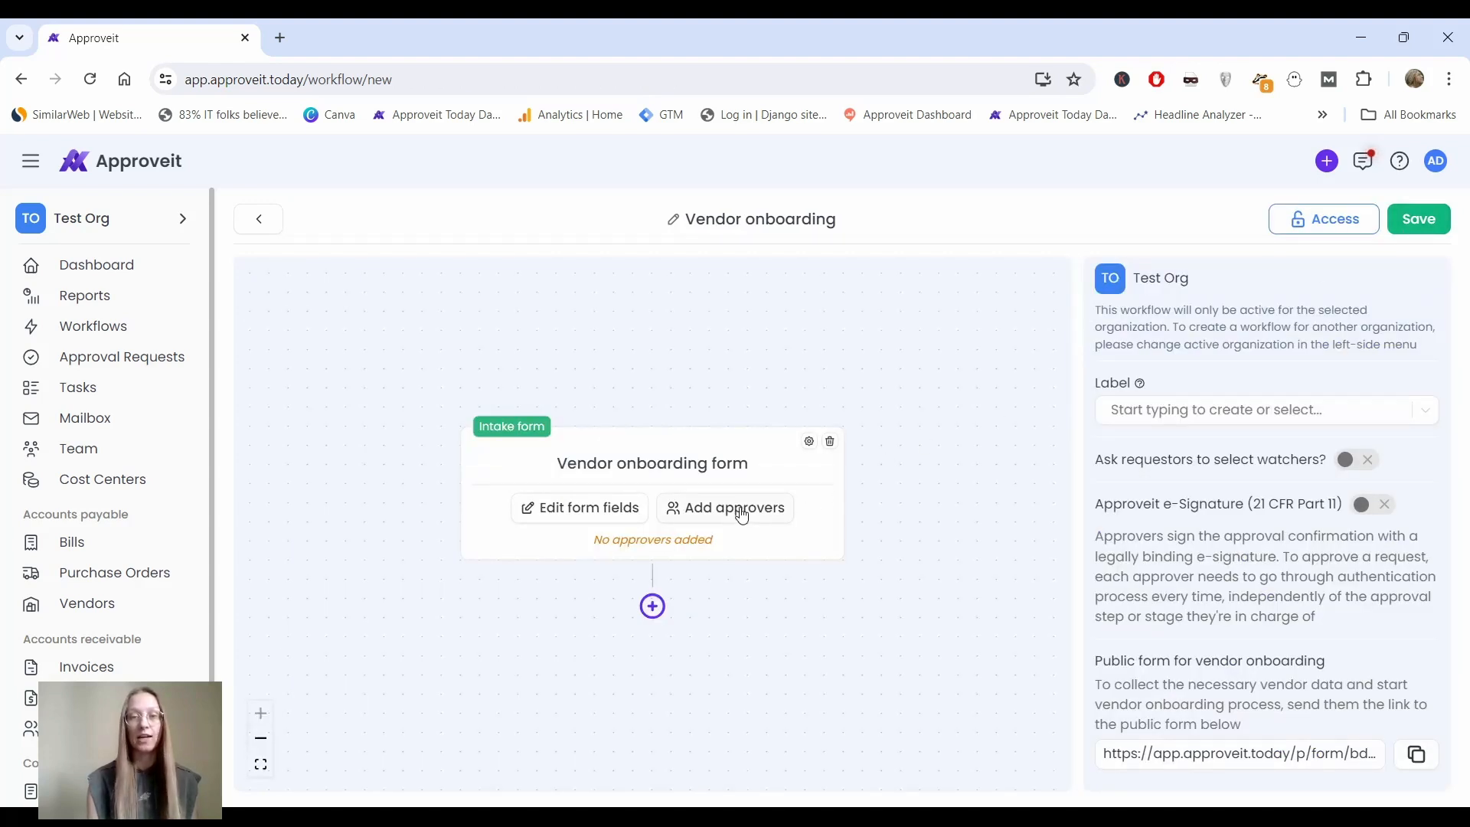
# - Add the intended team member from the users list as approver, notified through Slack, and save the approval step
pyautogui.click(742, 515)
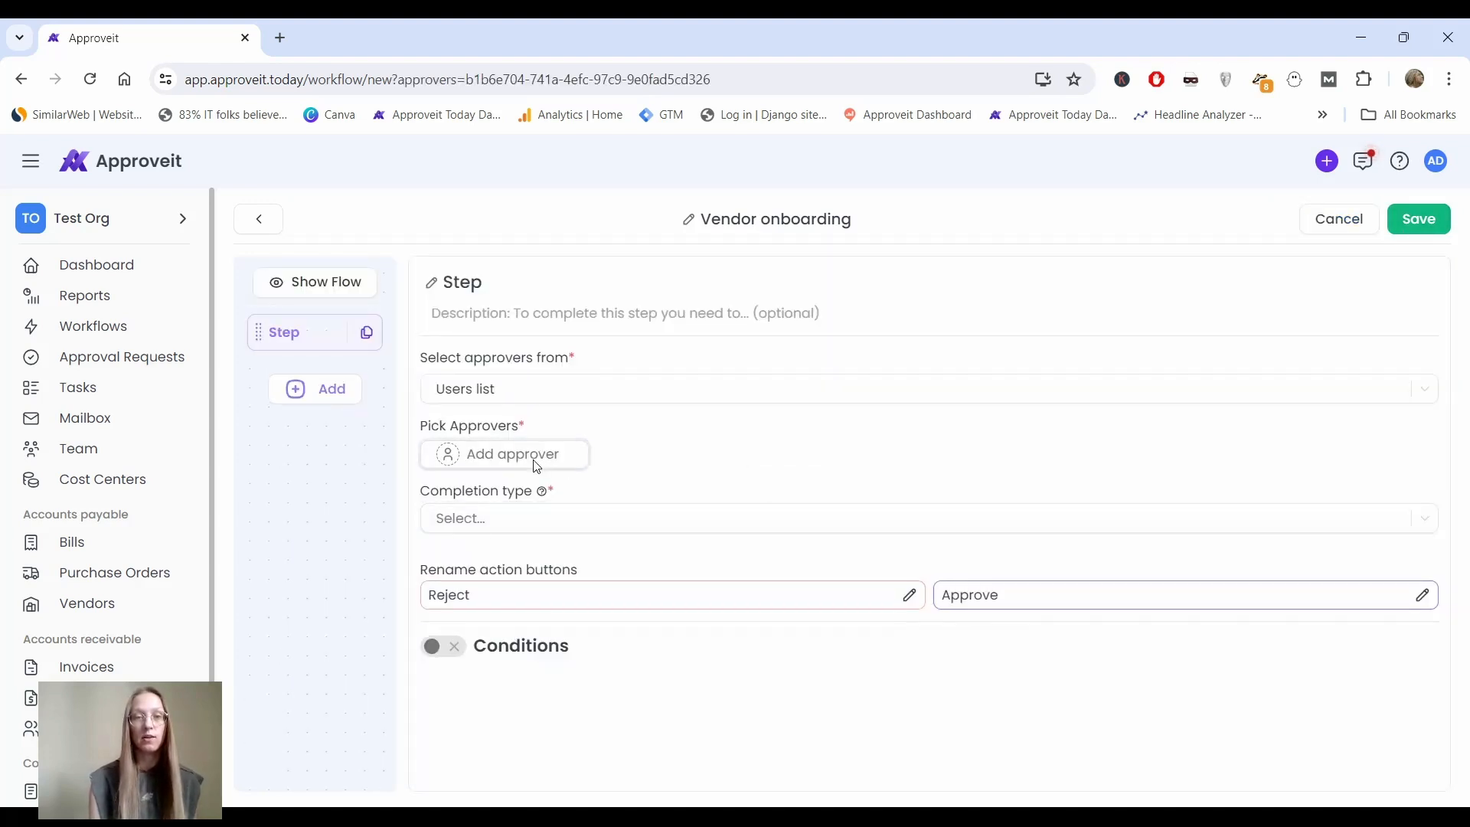
pyautogui.click(503, 454)
pyautogui.write('kate')
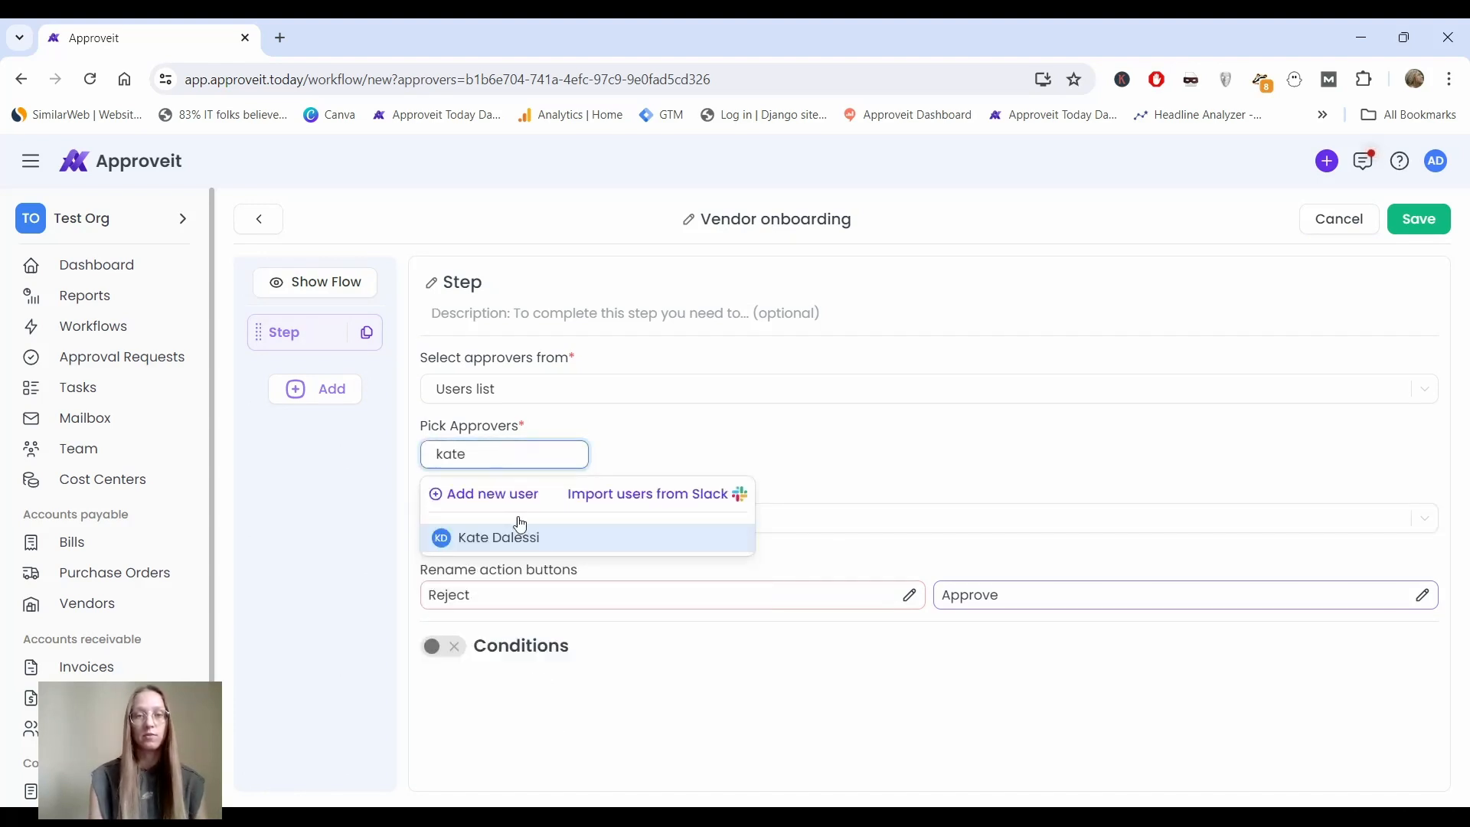
pyautogui.click(519, 545)
pyautogui.click(628, 476)
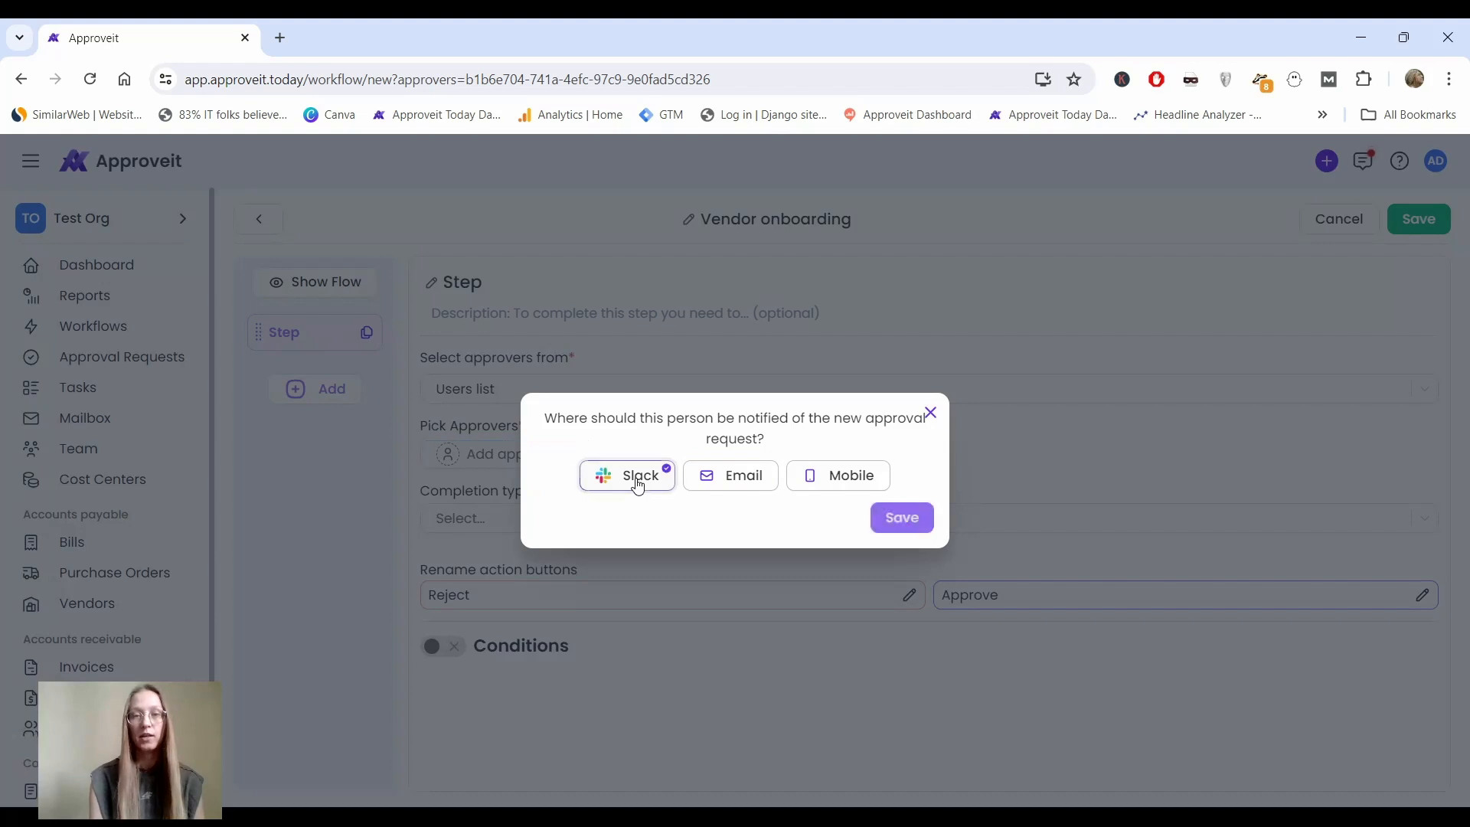
pyautogui.click(901, 520)
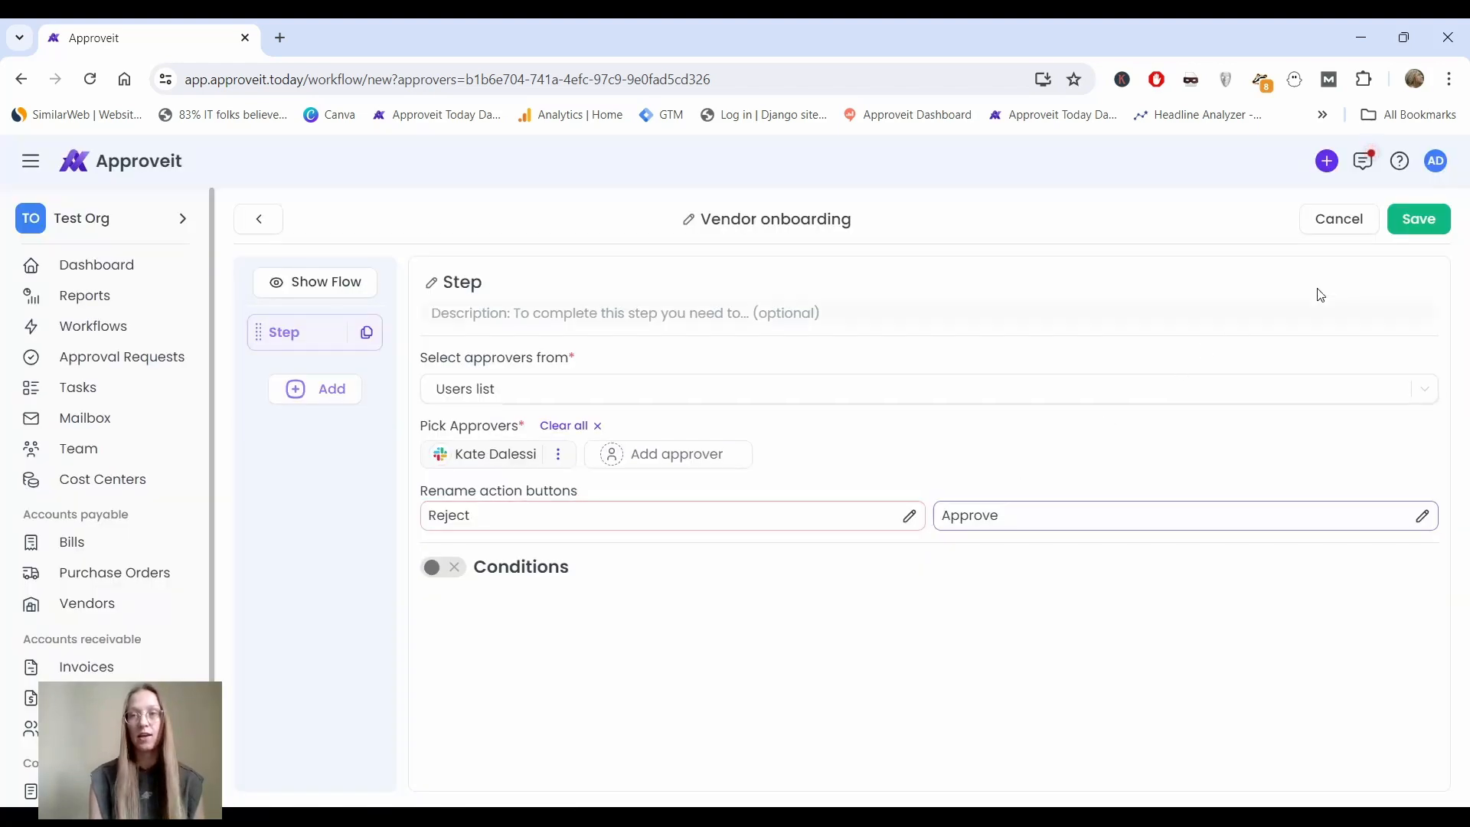
pyautogui.click(1417, 221)
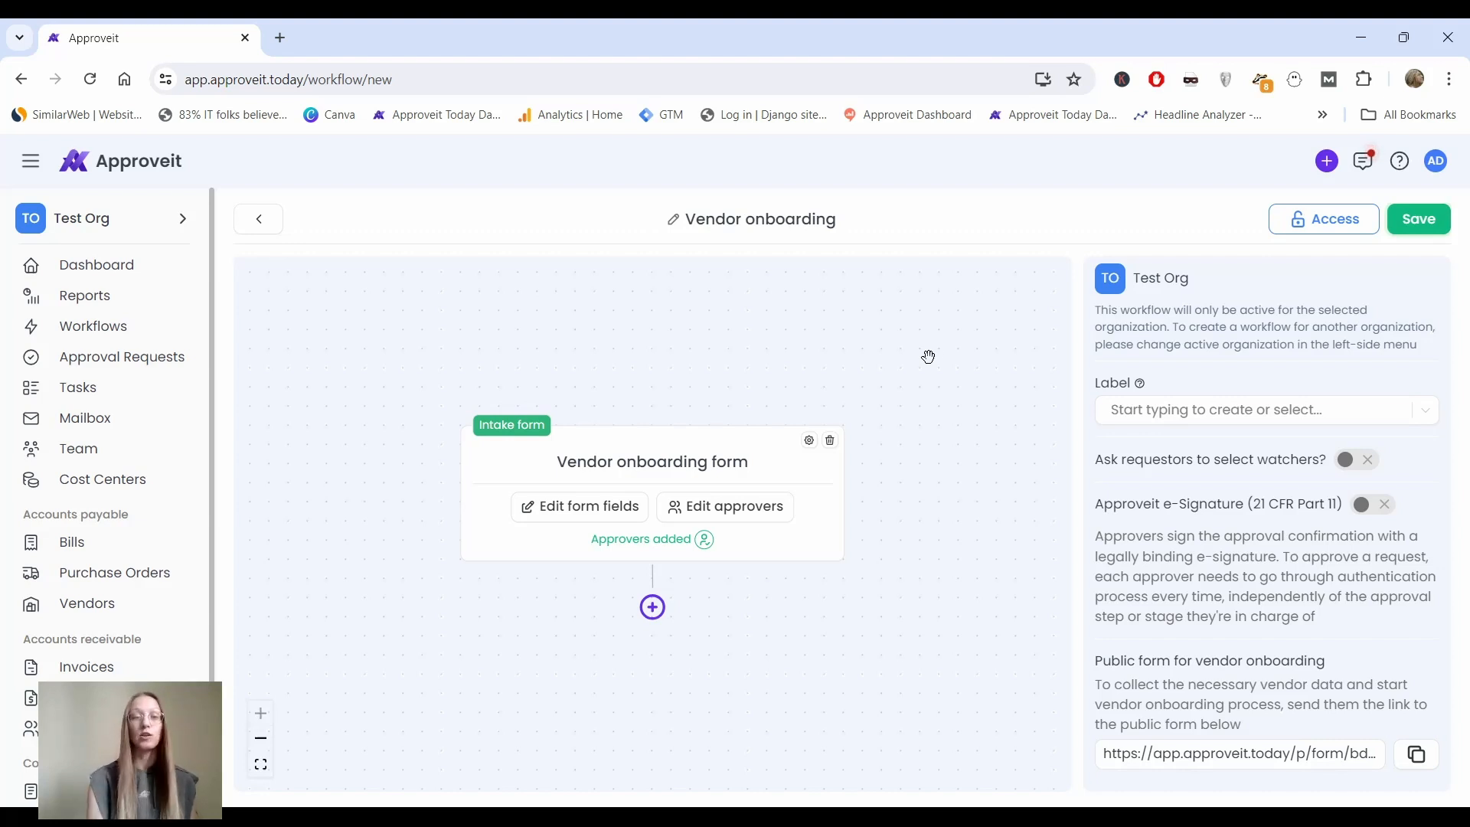
# - Copy the public vendor onboarding form link and save the Vendor onboarding workflow
pyautogui.click(1418, 757)
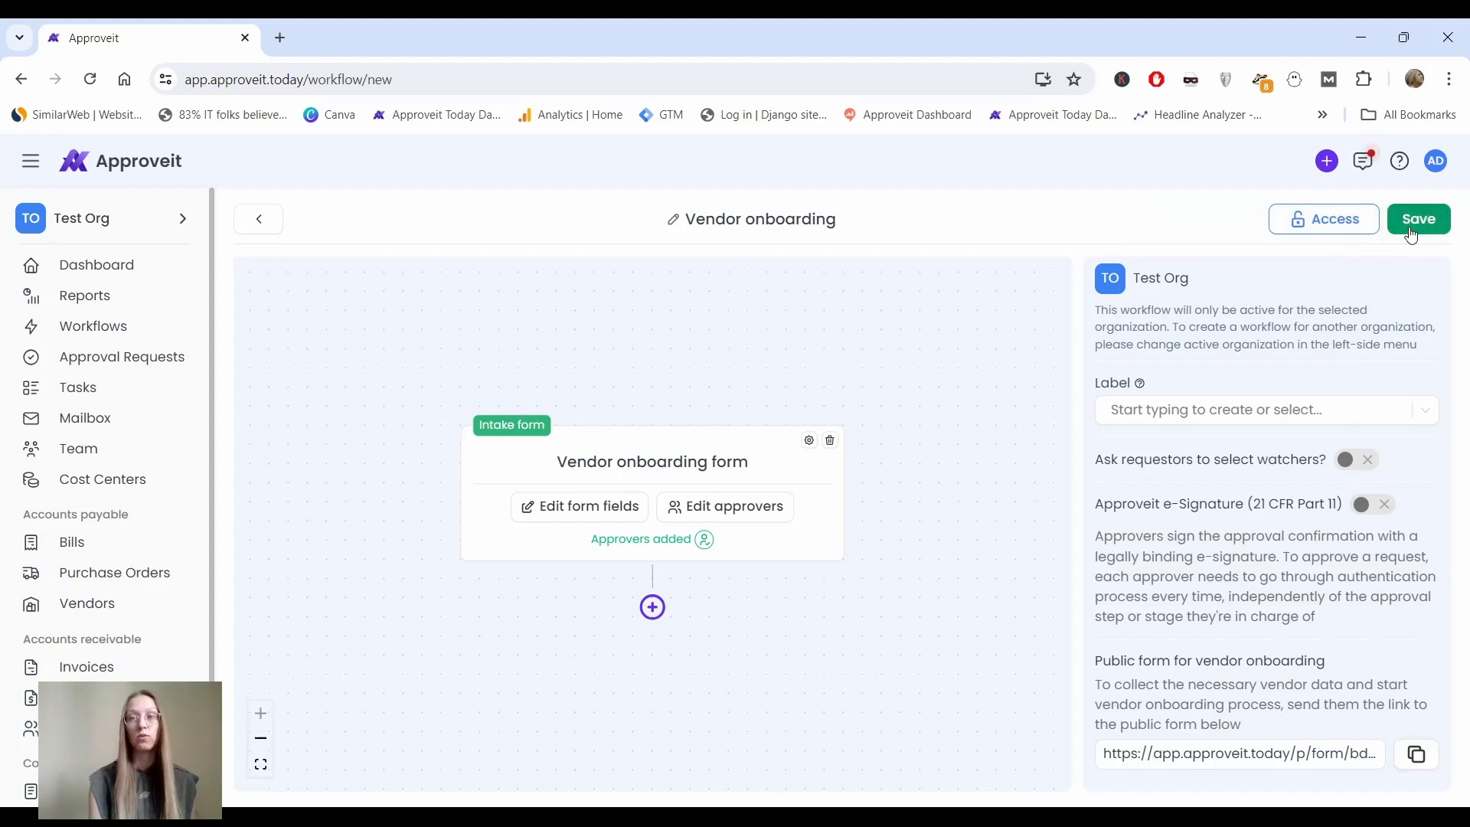
pyautogui.click(1415, 224)
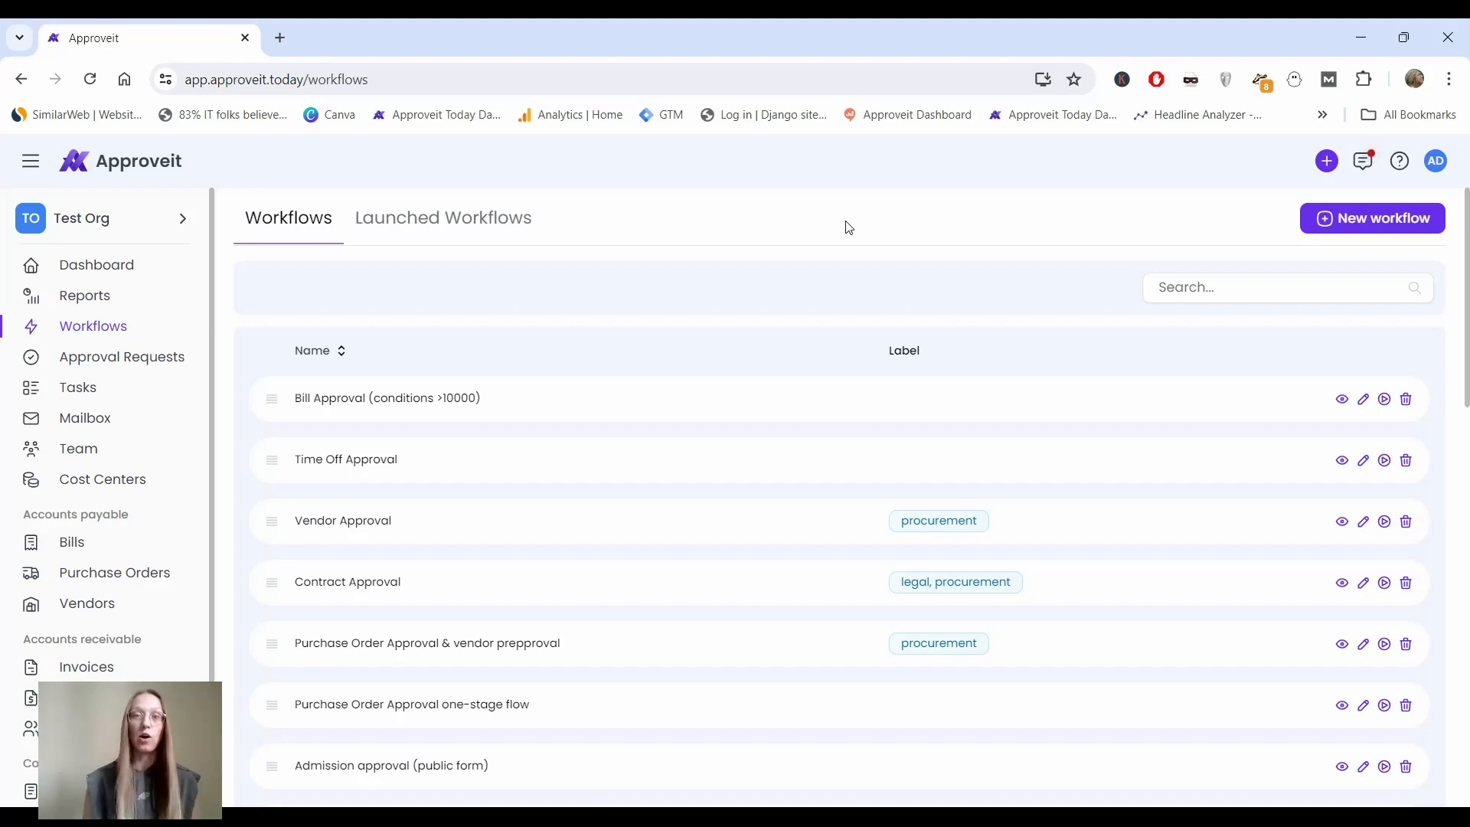
# - Open the copied public form link in a new browser tab and look through the vendor onboarding fields
pyautogui.click(283, 36)
pyautogui.hotkey('ctrl', 'v')
pyautogui.press('Return')
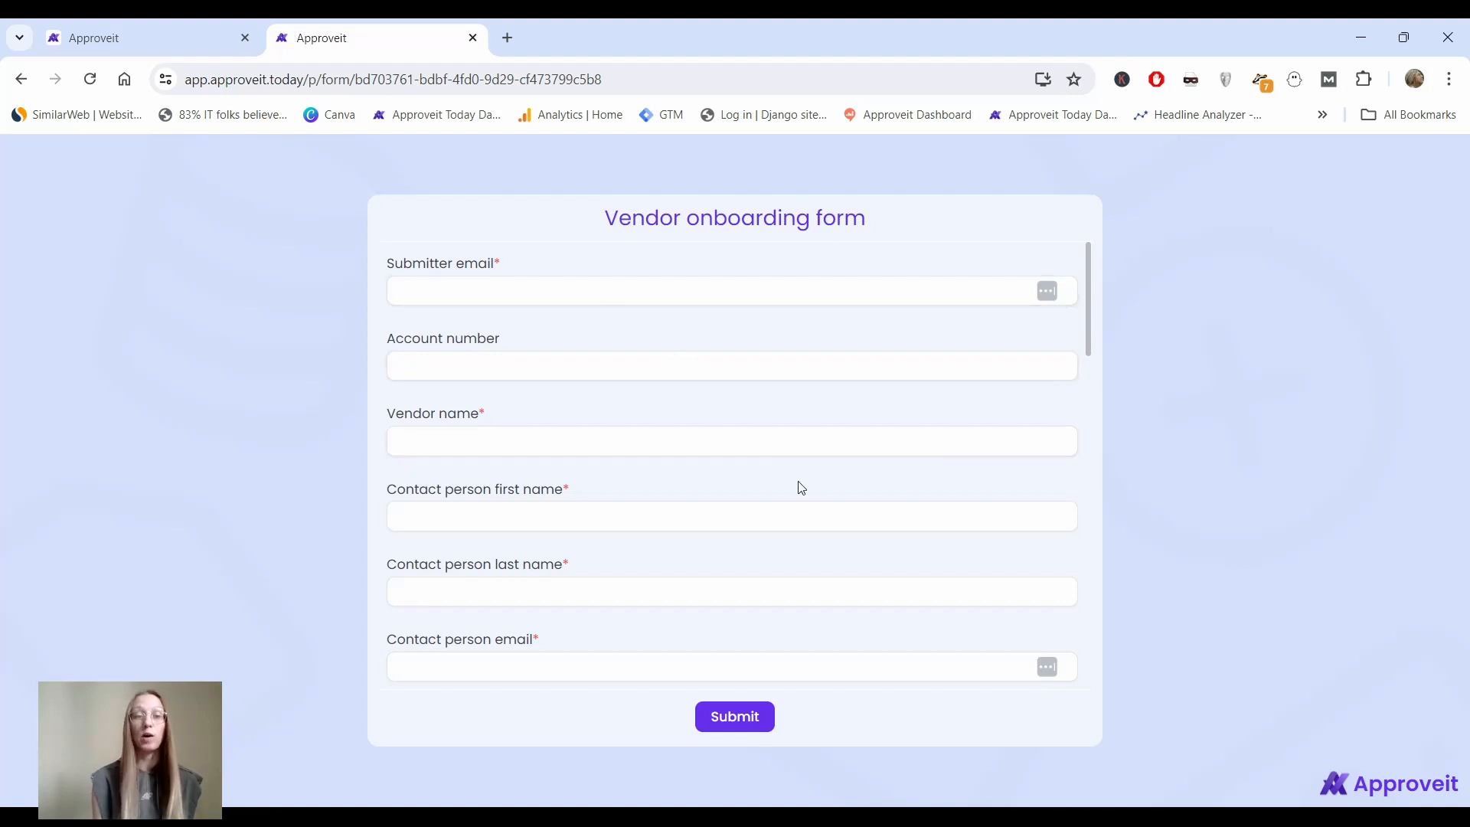
pyautogui.scroll(-15, 801, 487)
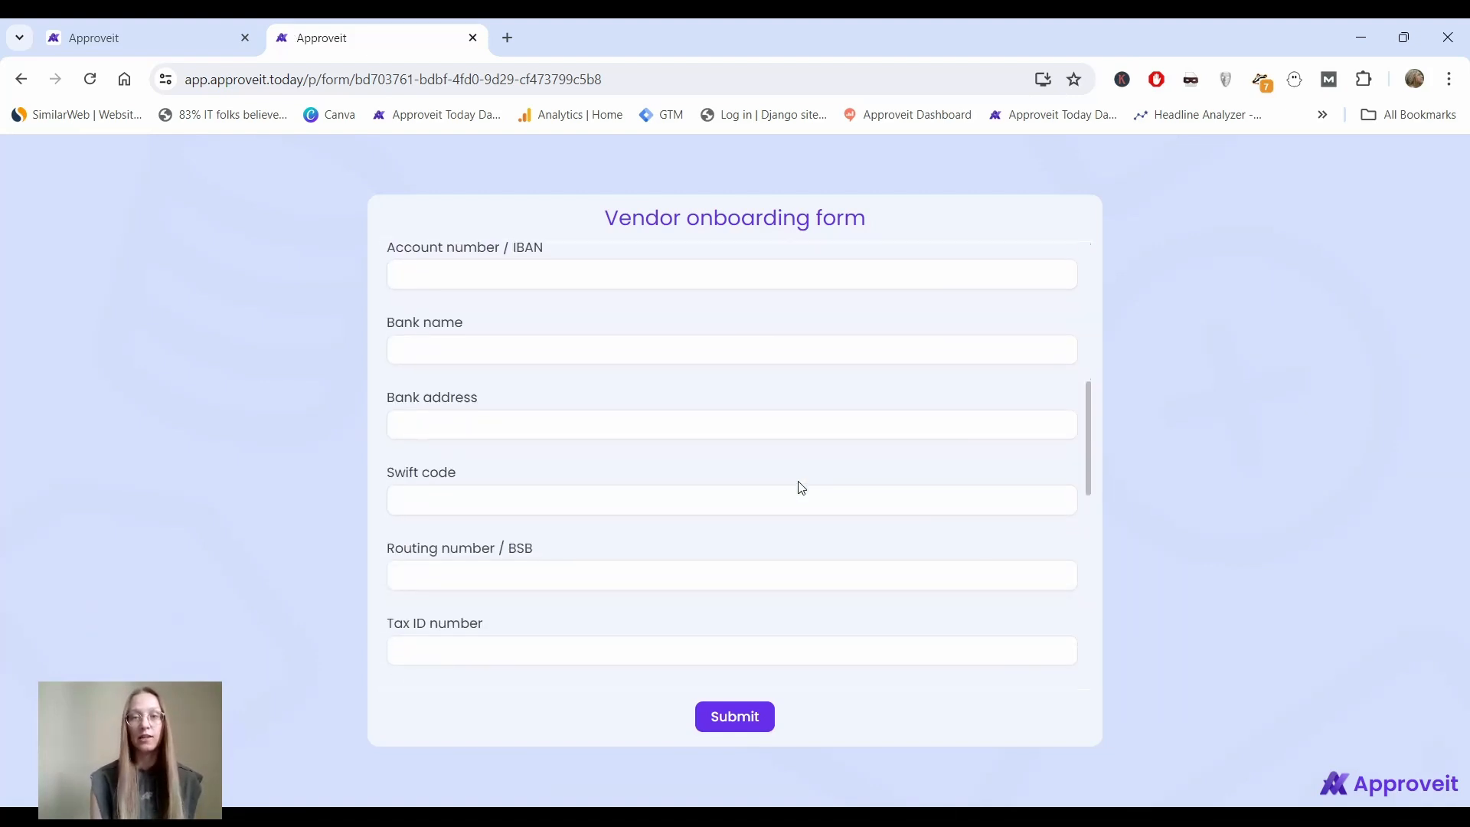
pyautogui.scroll(-3, 801, 488)
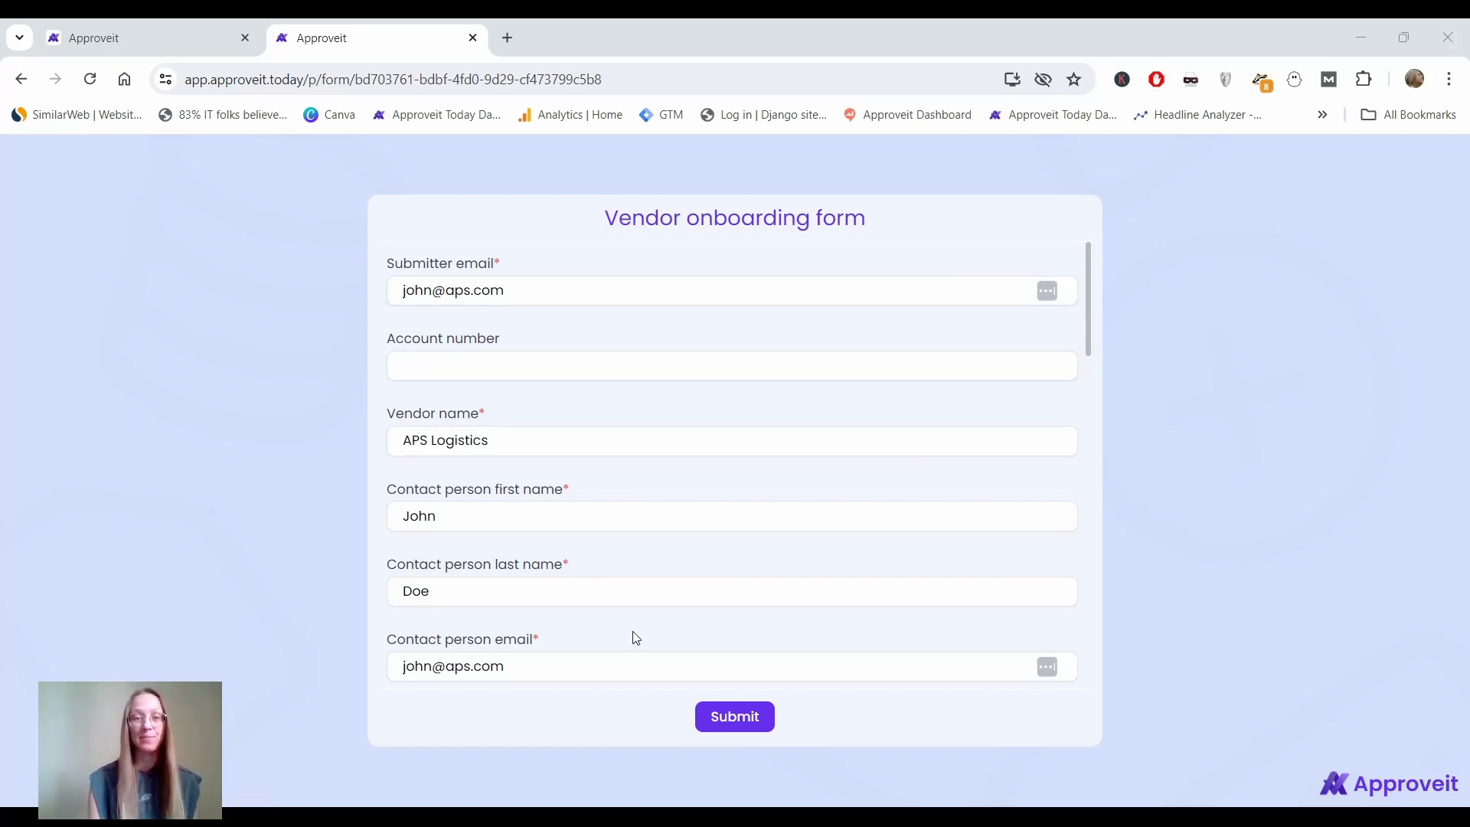
# - Review the completed vendor onboarding form for APS Logistics and submit it
pyautogui.scroll(-1, 680, 596)
pyautogui.scroll(-5, 680, 596)
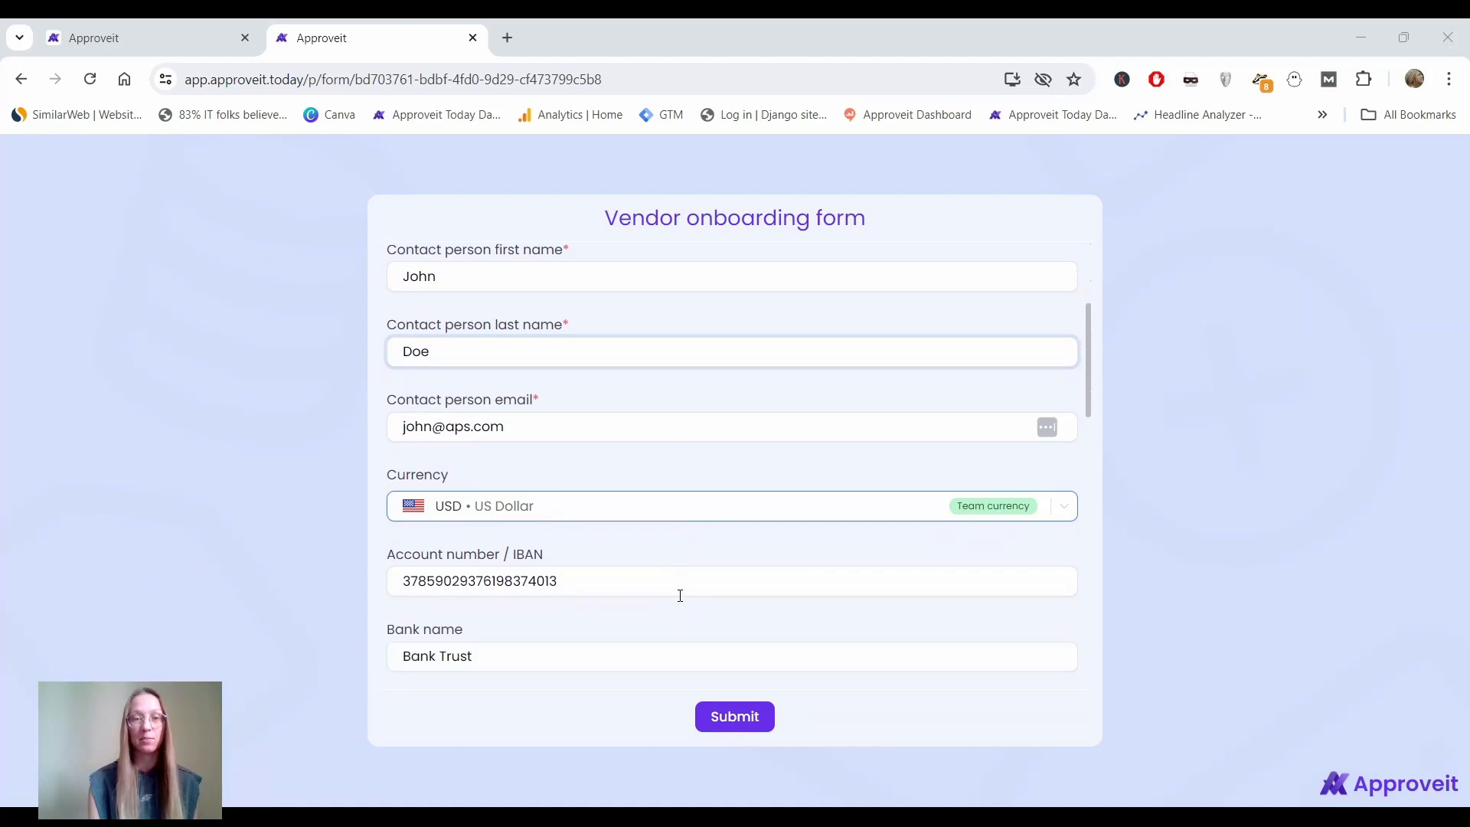
pyautogui.scroll(-3, 525, 541)
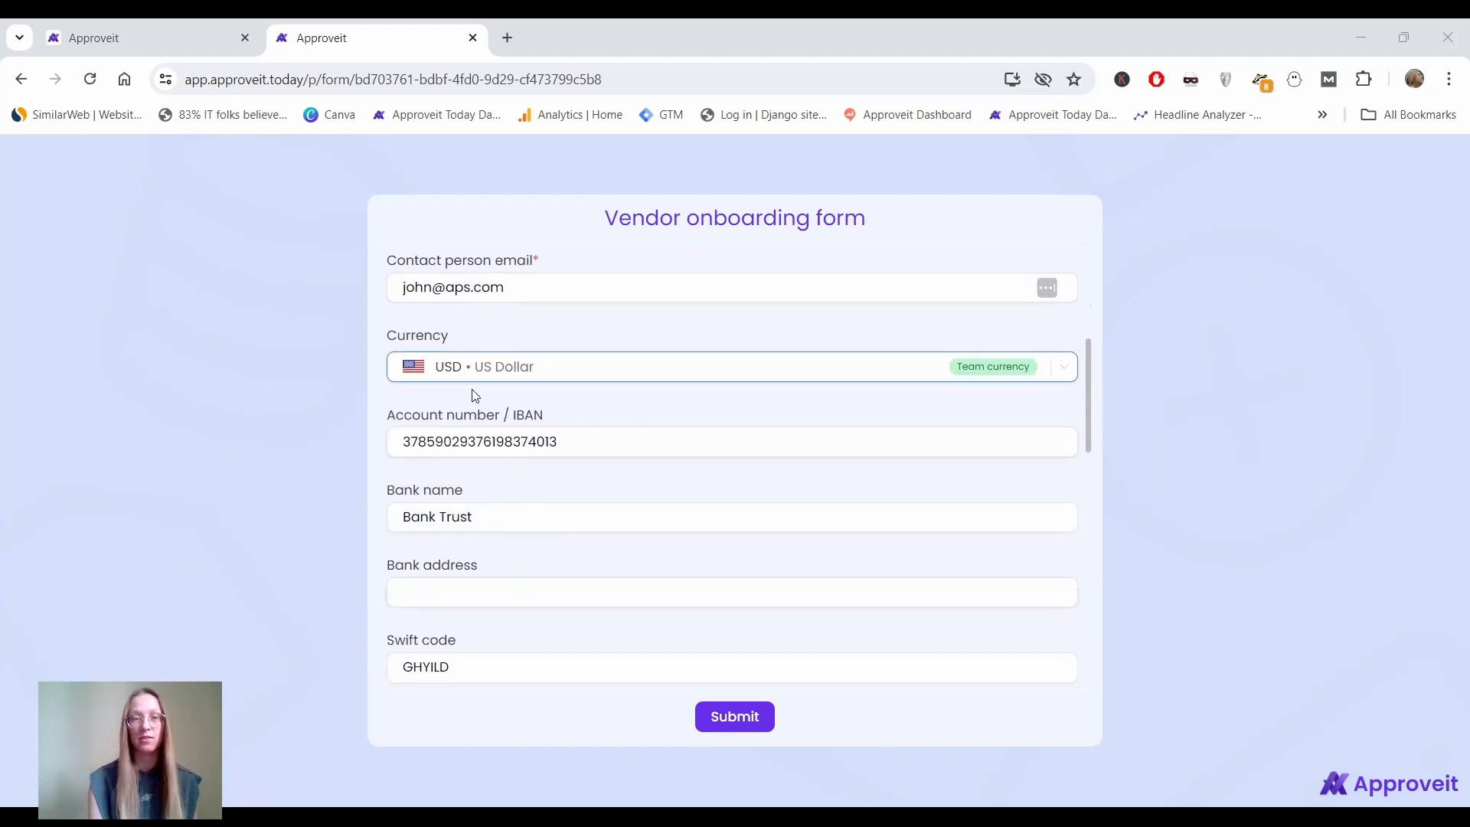
pyautogui.scroll(-4, 620, 481)
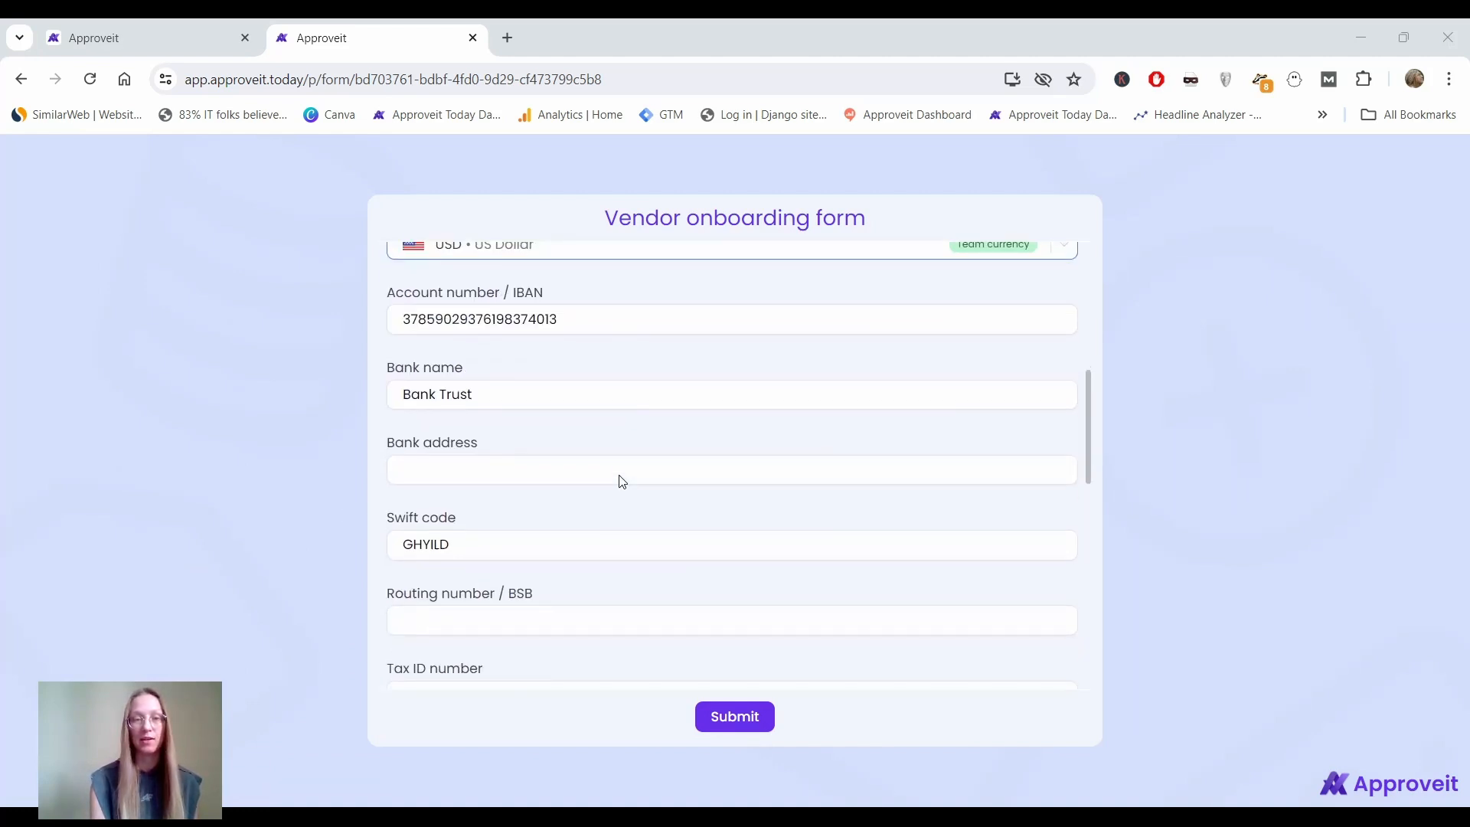
pyautogui.scroll(-10, 835, 511)
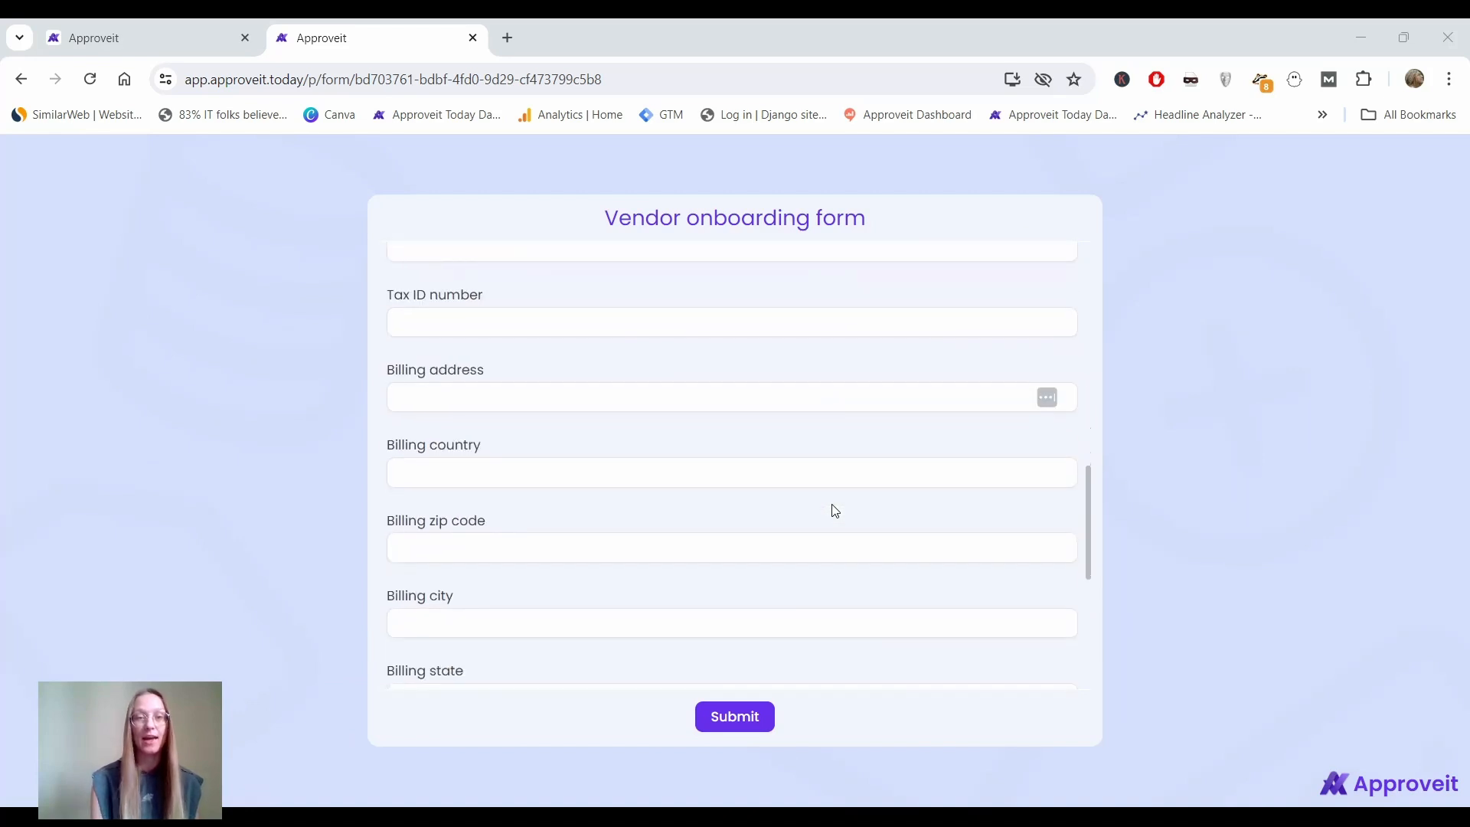
pyautogui.scroll(-1, 835, 511)
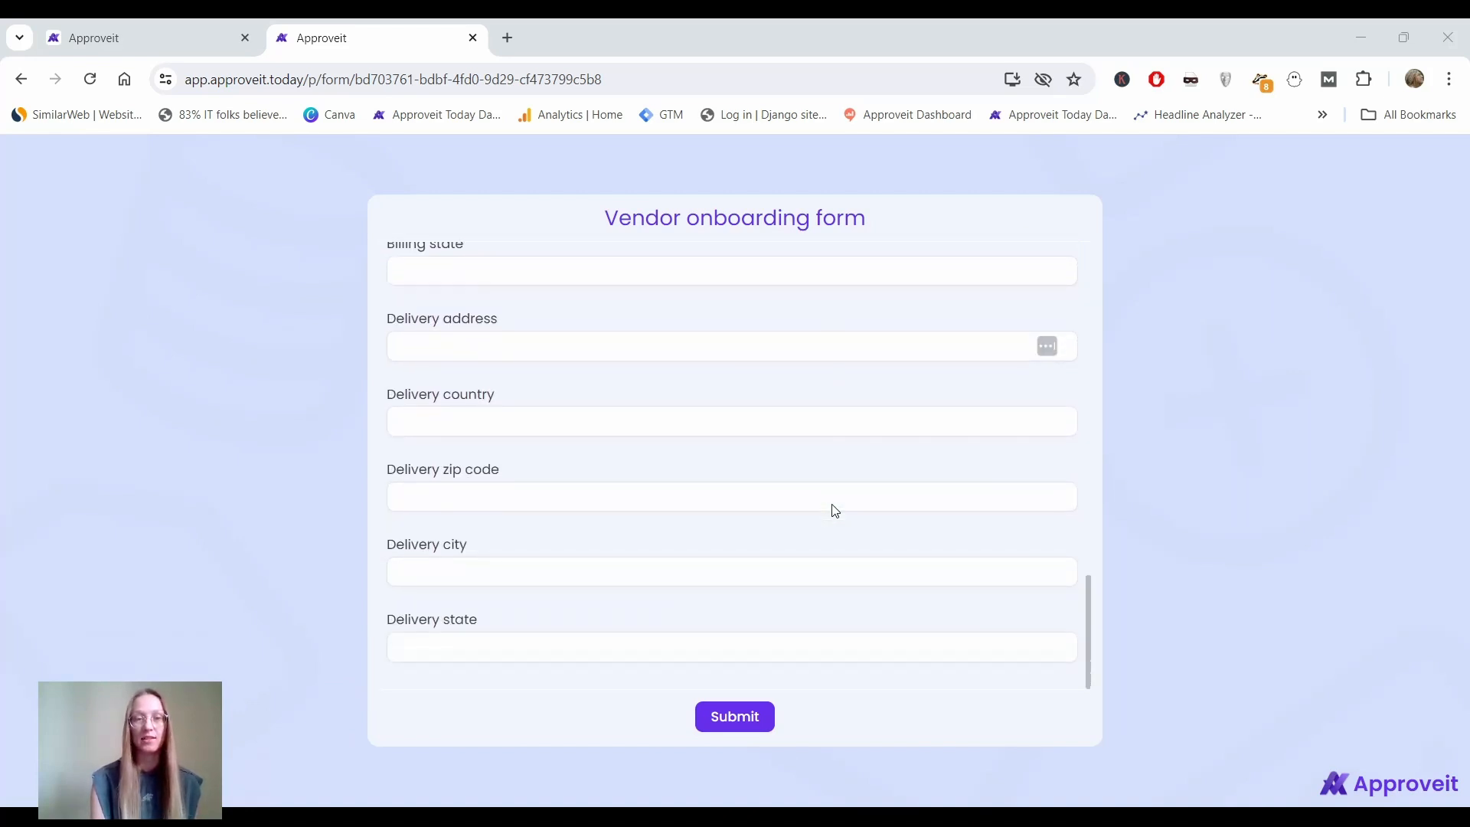
pyautogui.scroll(12, 835, 511)
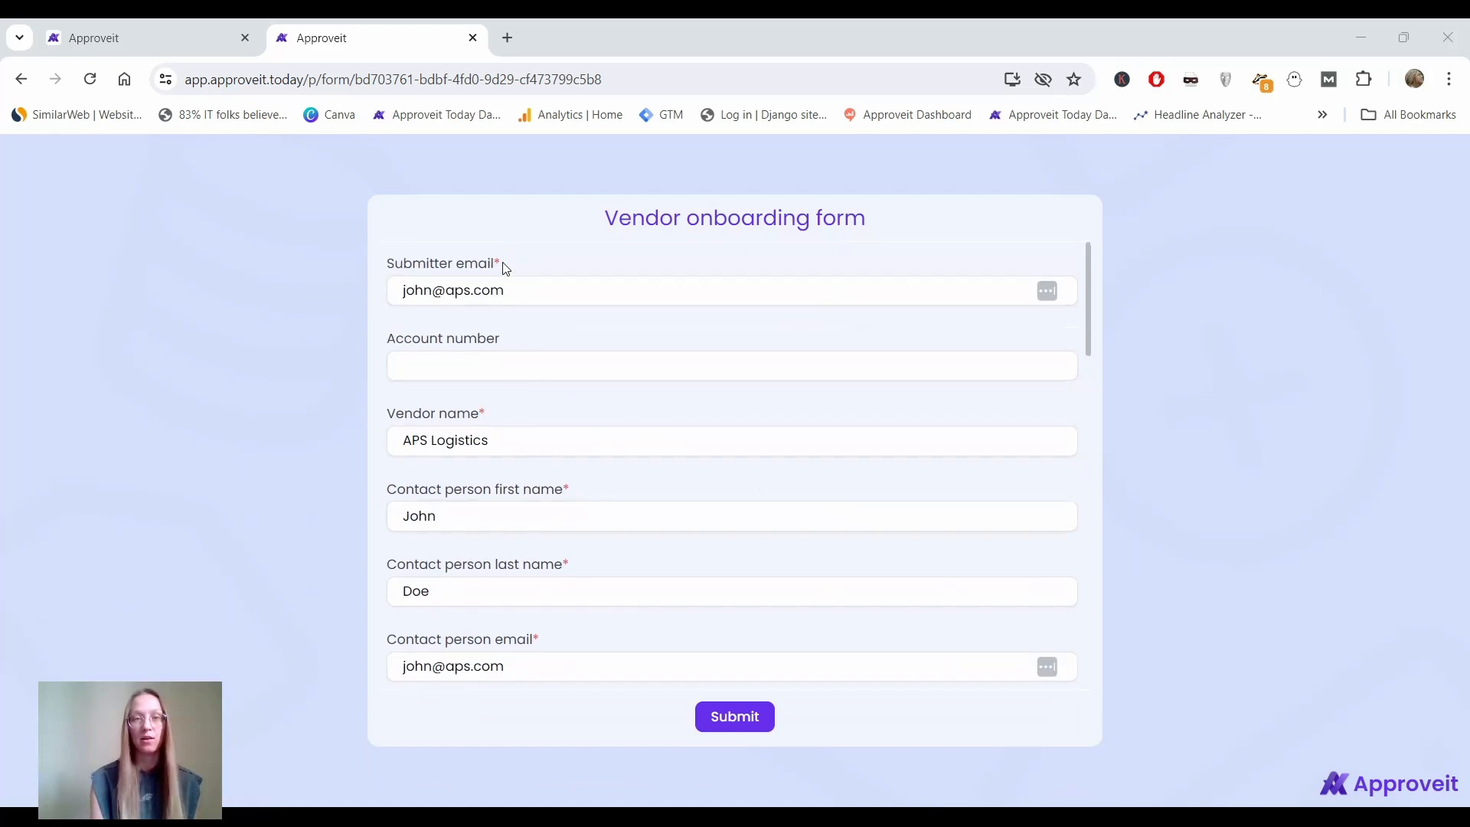
pyautogui.click(751, 735)
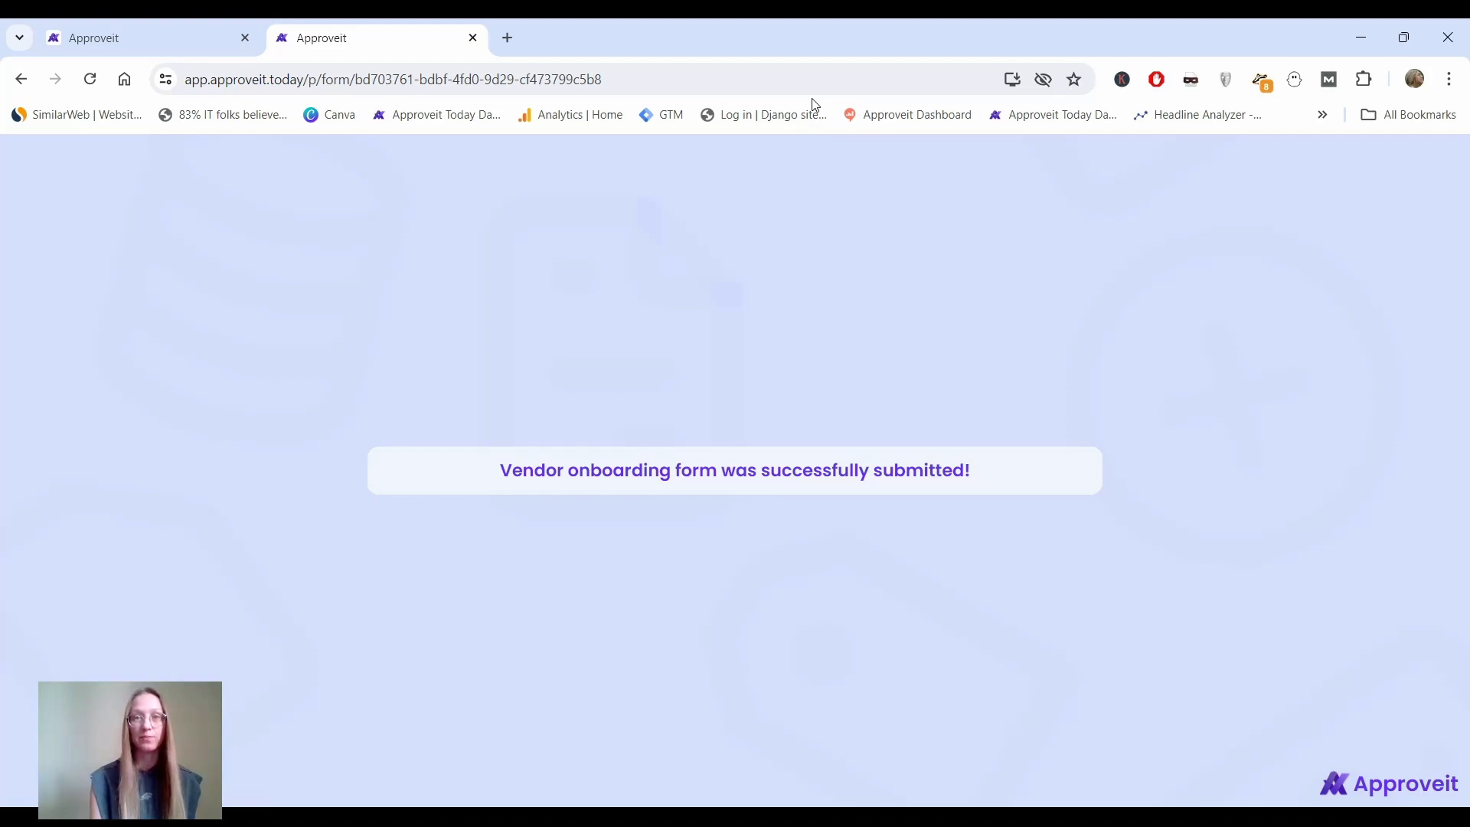
# - Open the pending Vendor onboarding request among the approval requests and review its submitted vendor data and approver status
pyautogui.hotkey('ctrl', 'shift', 'Tab')
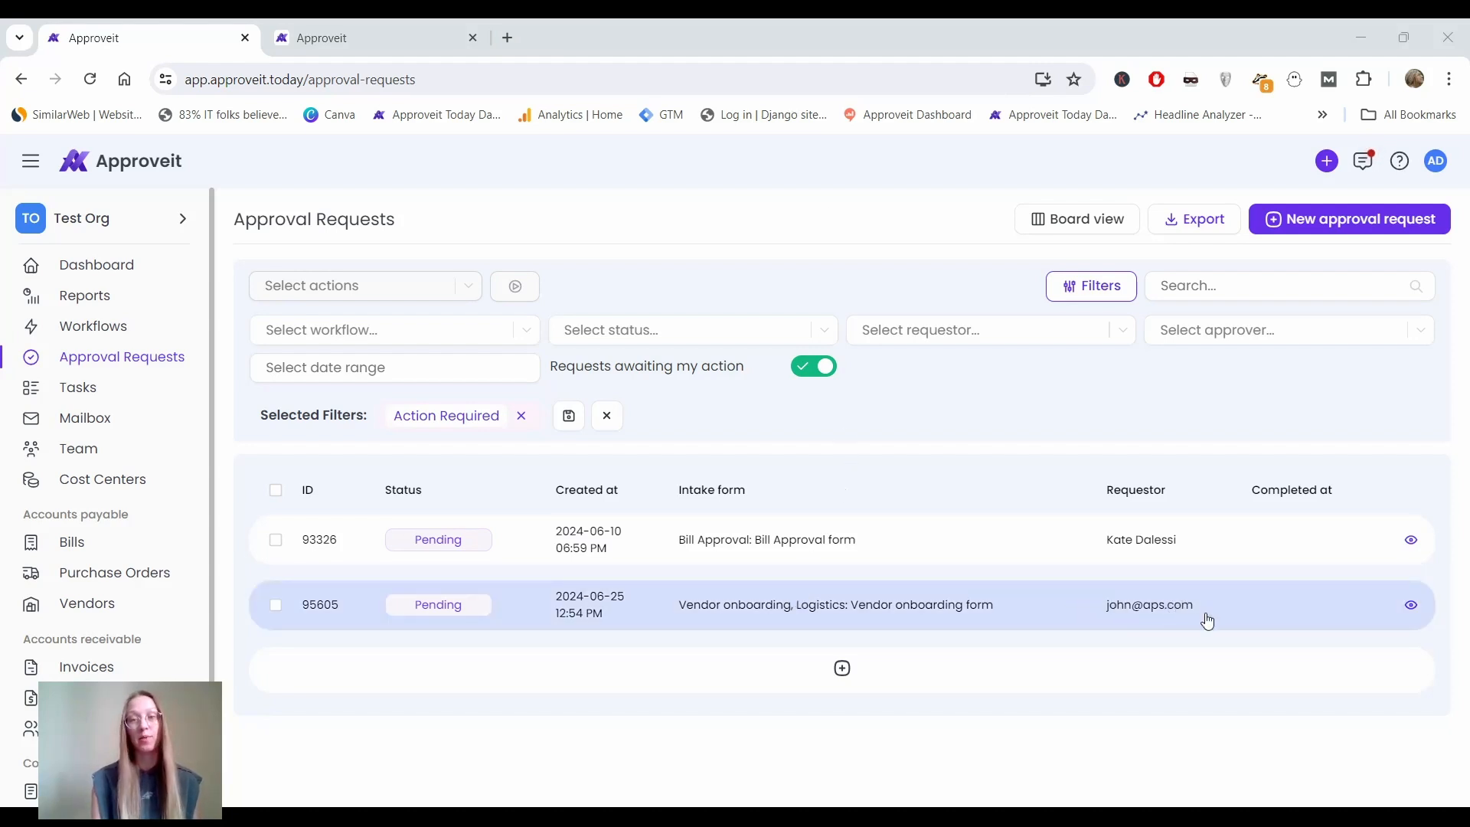
pyautogui.click(590, 611)
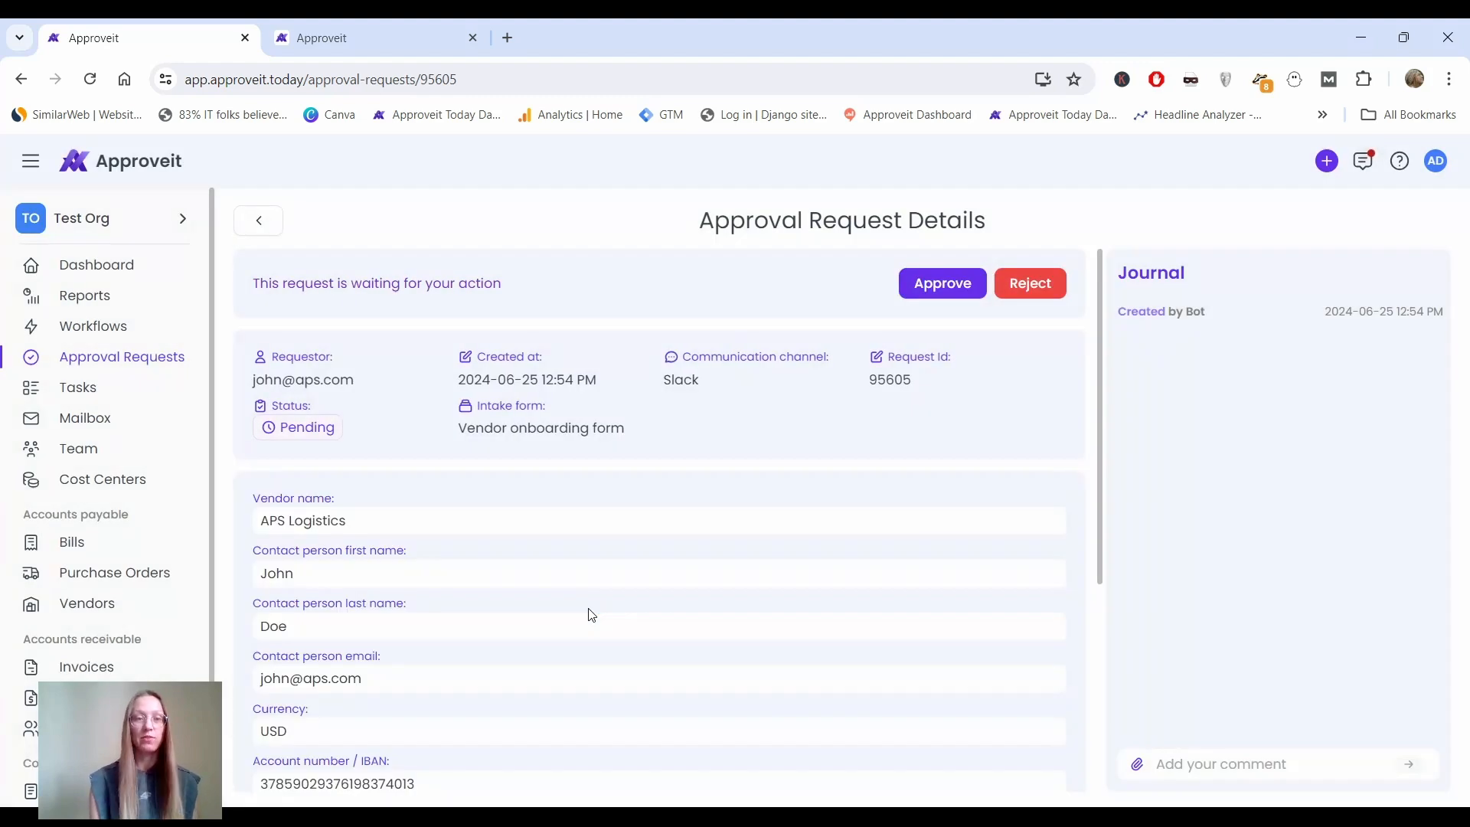
pyautogui.scroll(-3, 635, 597)
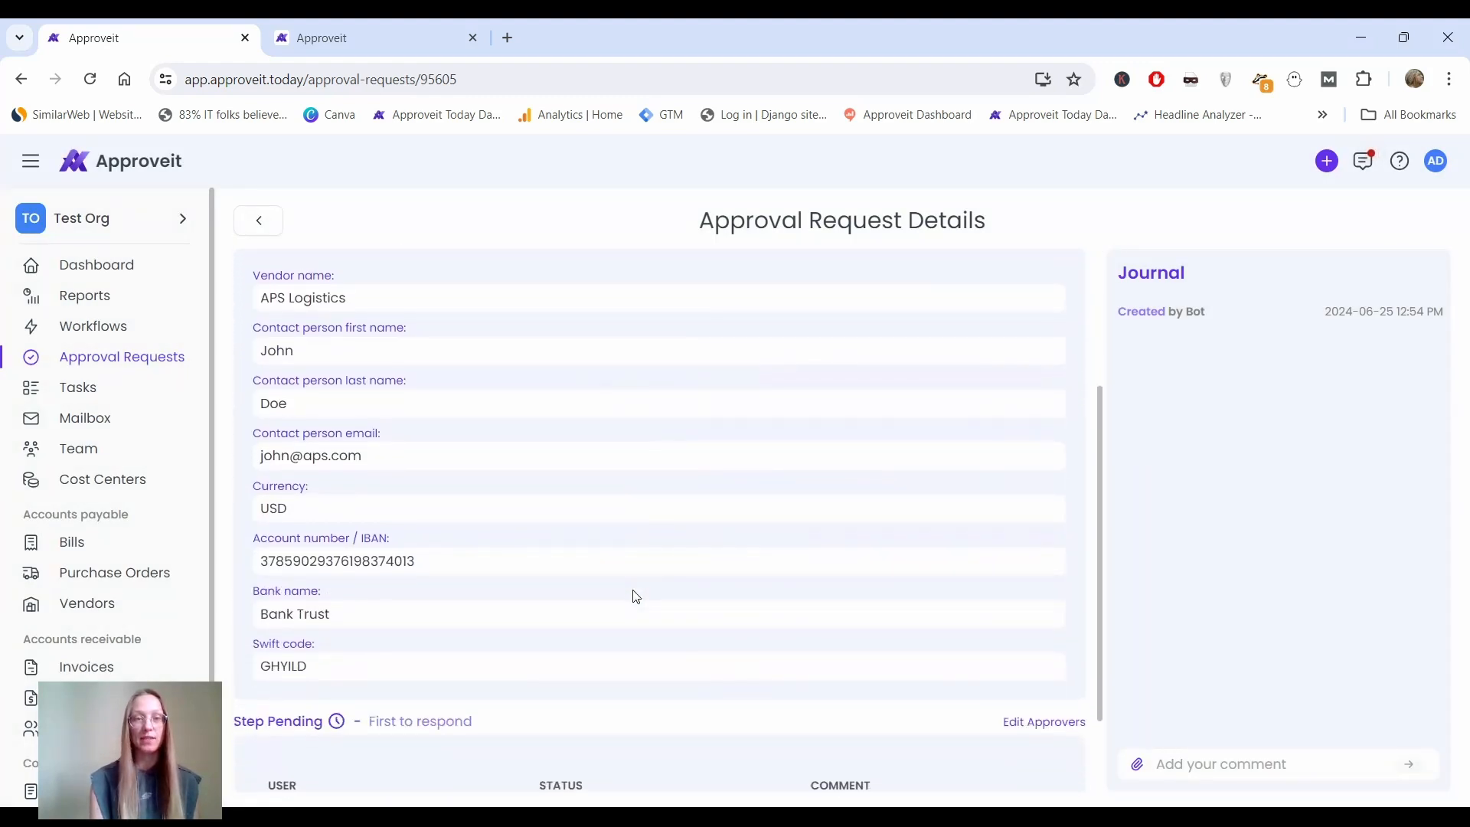
pyautogui.scroll(-1, 635, 597)
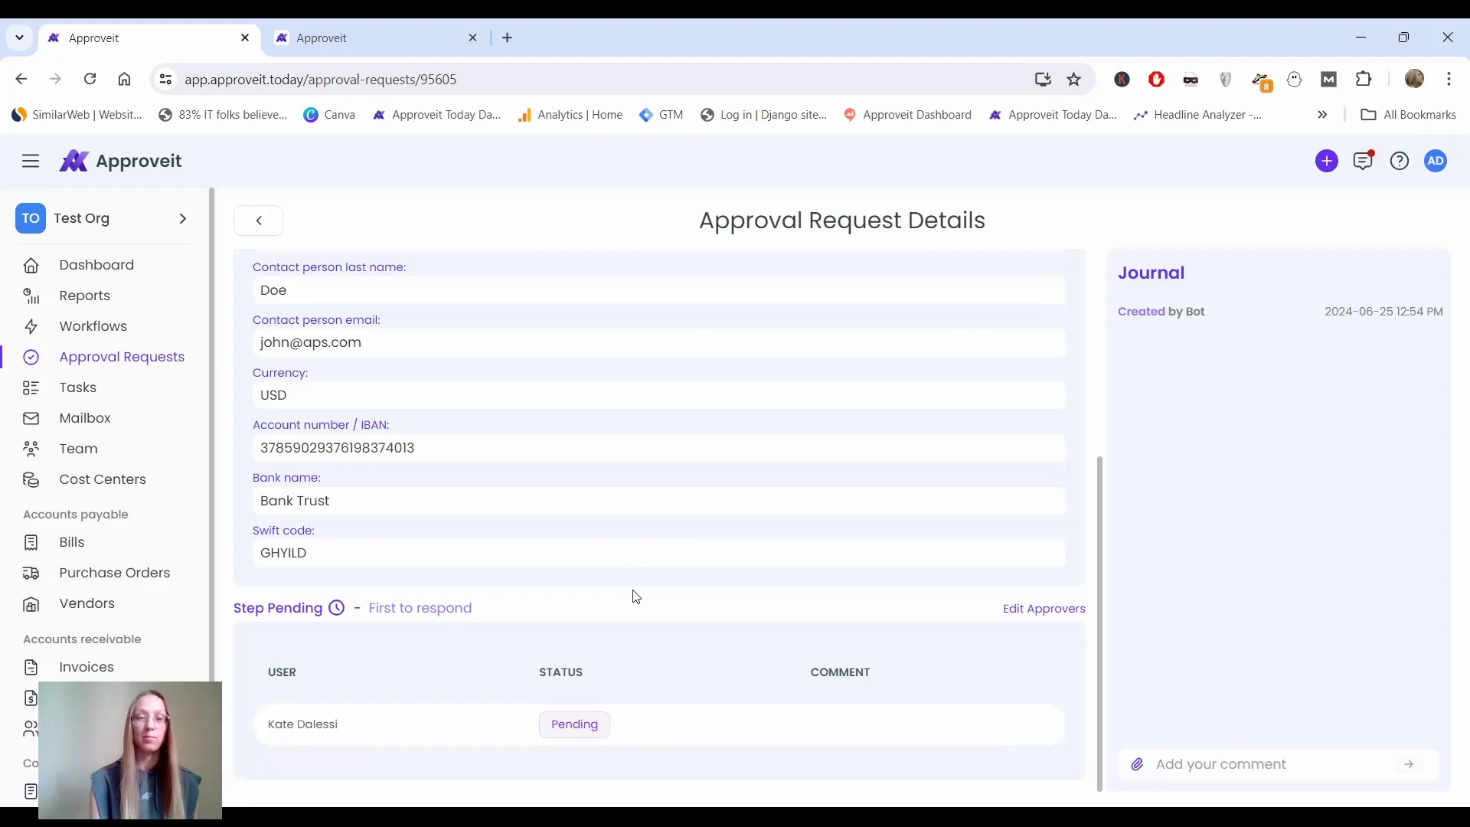
pyautogui.scroll(5, 633, 596)
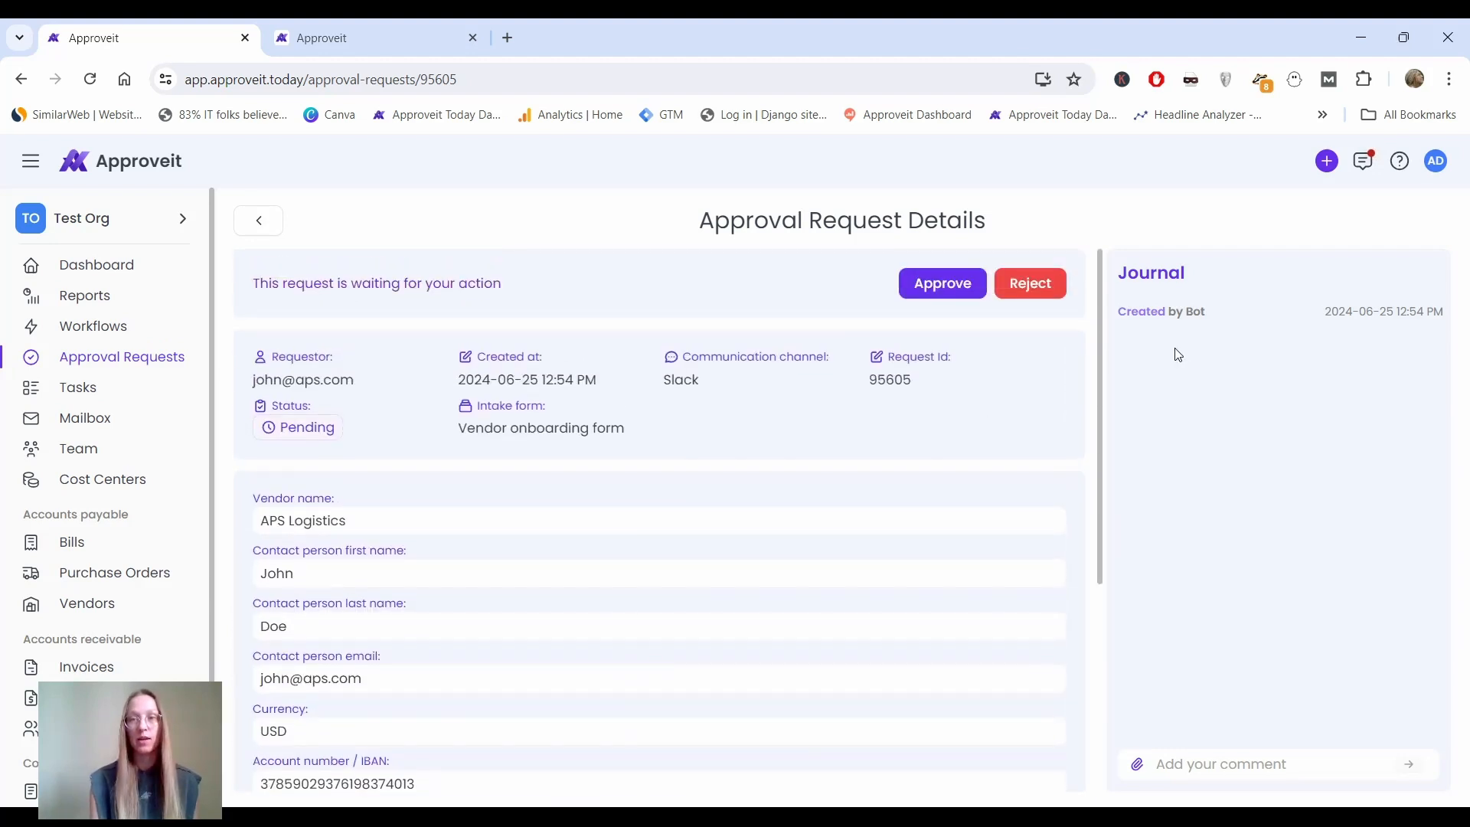
# - Approve the vendor onboarding request with the comment "welcome on board" addressed to the contact by first name
pyautogui.click(946, 290)
pyautogui.click(774, 453)
pyautogui.write('wel')
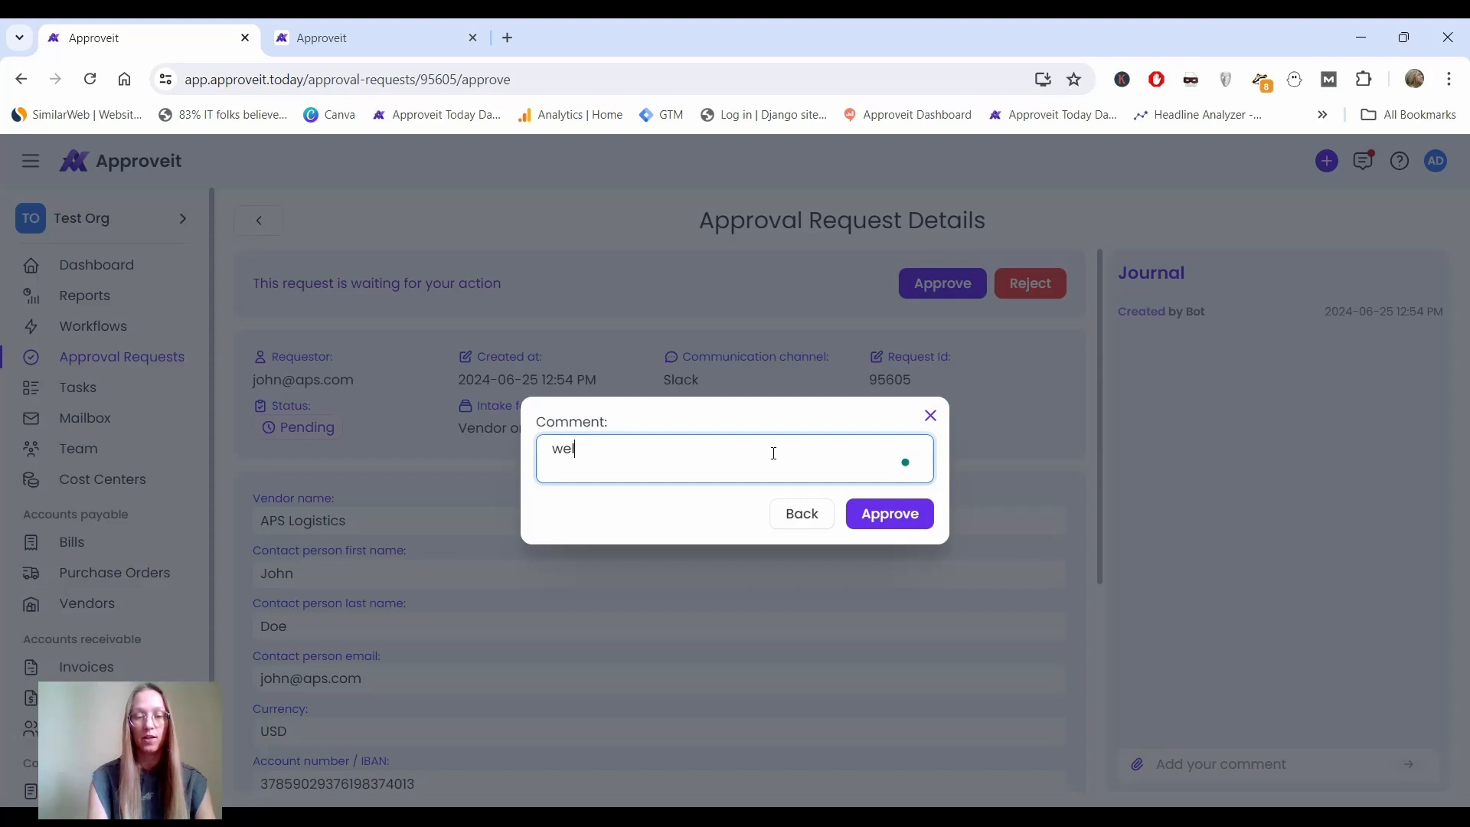
pyautogui.write('come on boar')
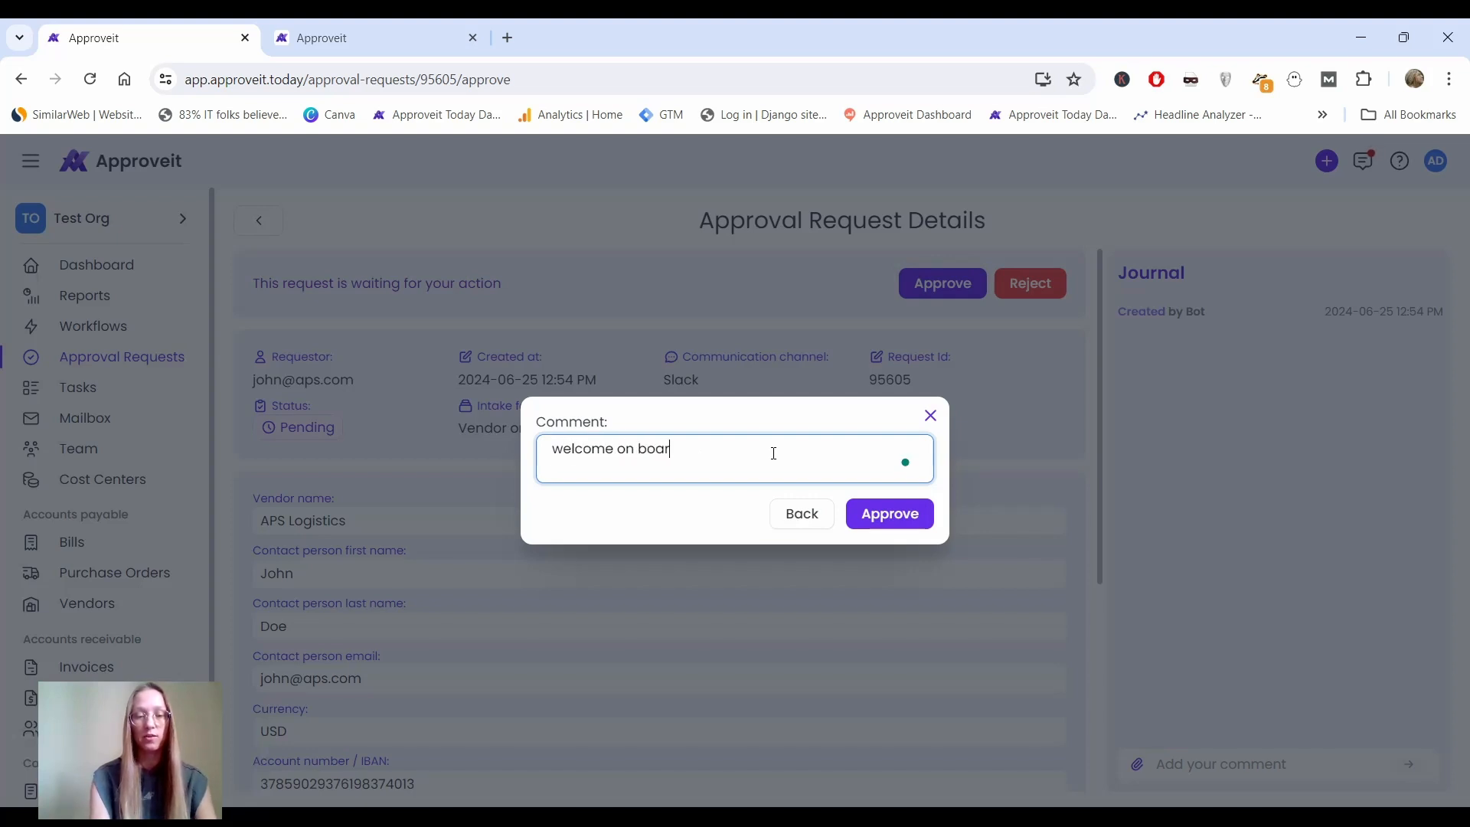
pyautogui.write('d, John!')
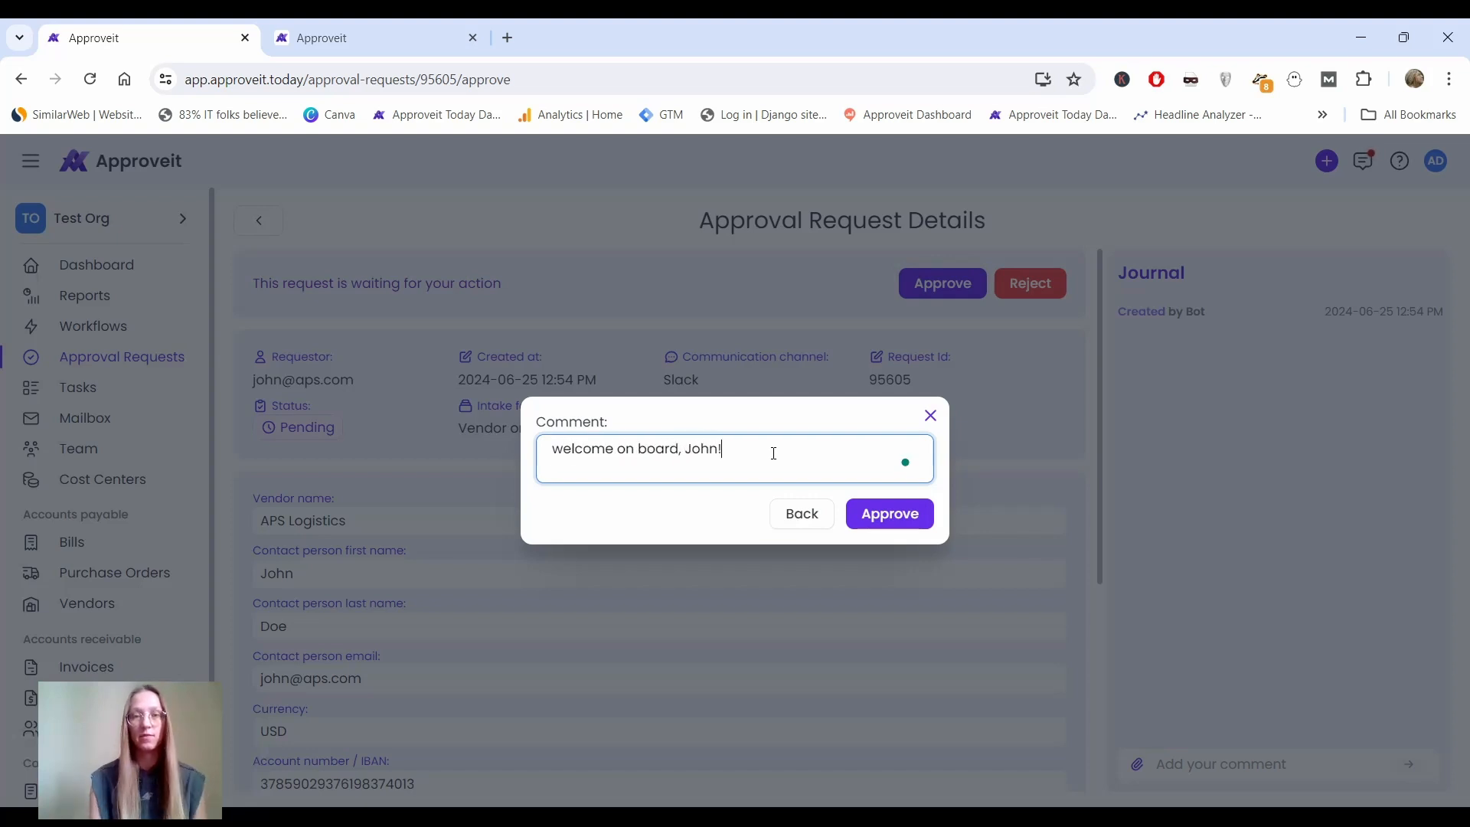
pyautogui.click(885, 515)
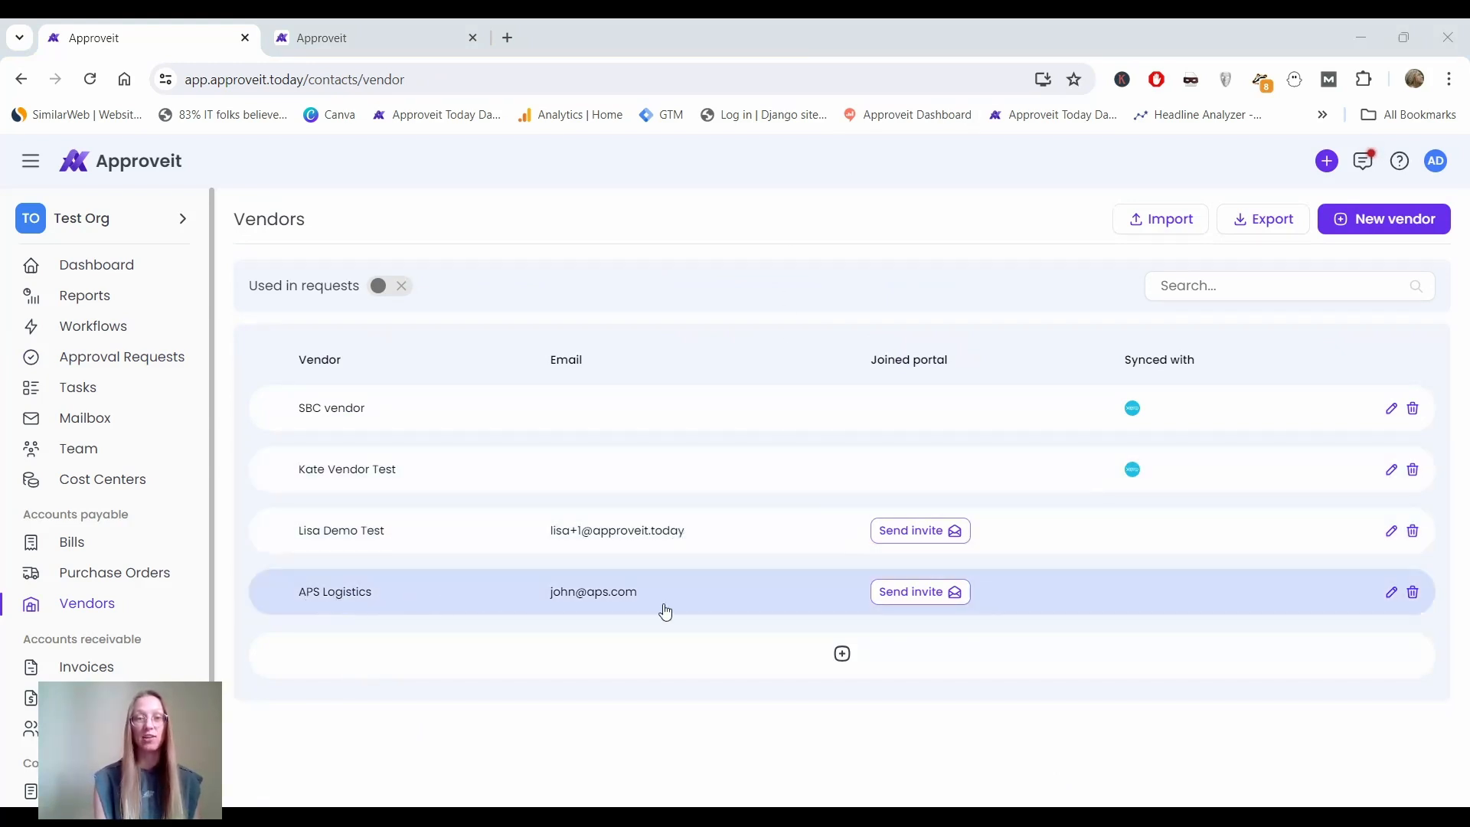
# - Review the APS Logistics vendor's contact details and contracts, and reopen its vendor details from the vendors list
pyautogui.click(834, 595)
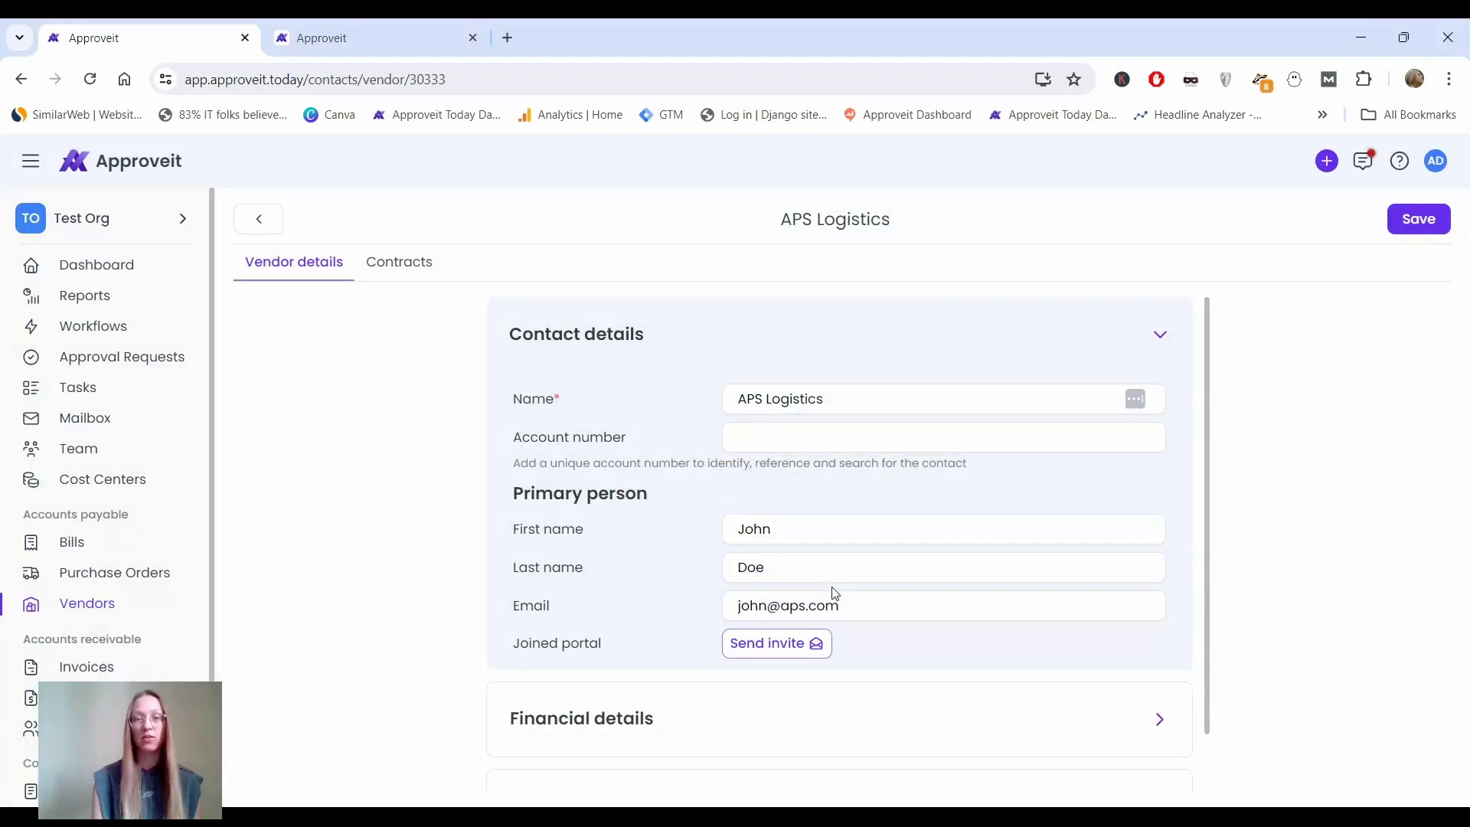
pyautogui.scroll(-1, 833, 590)
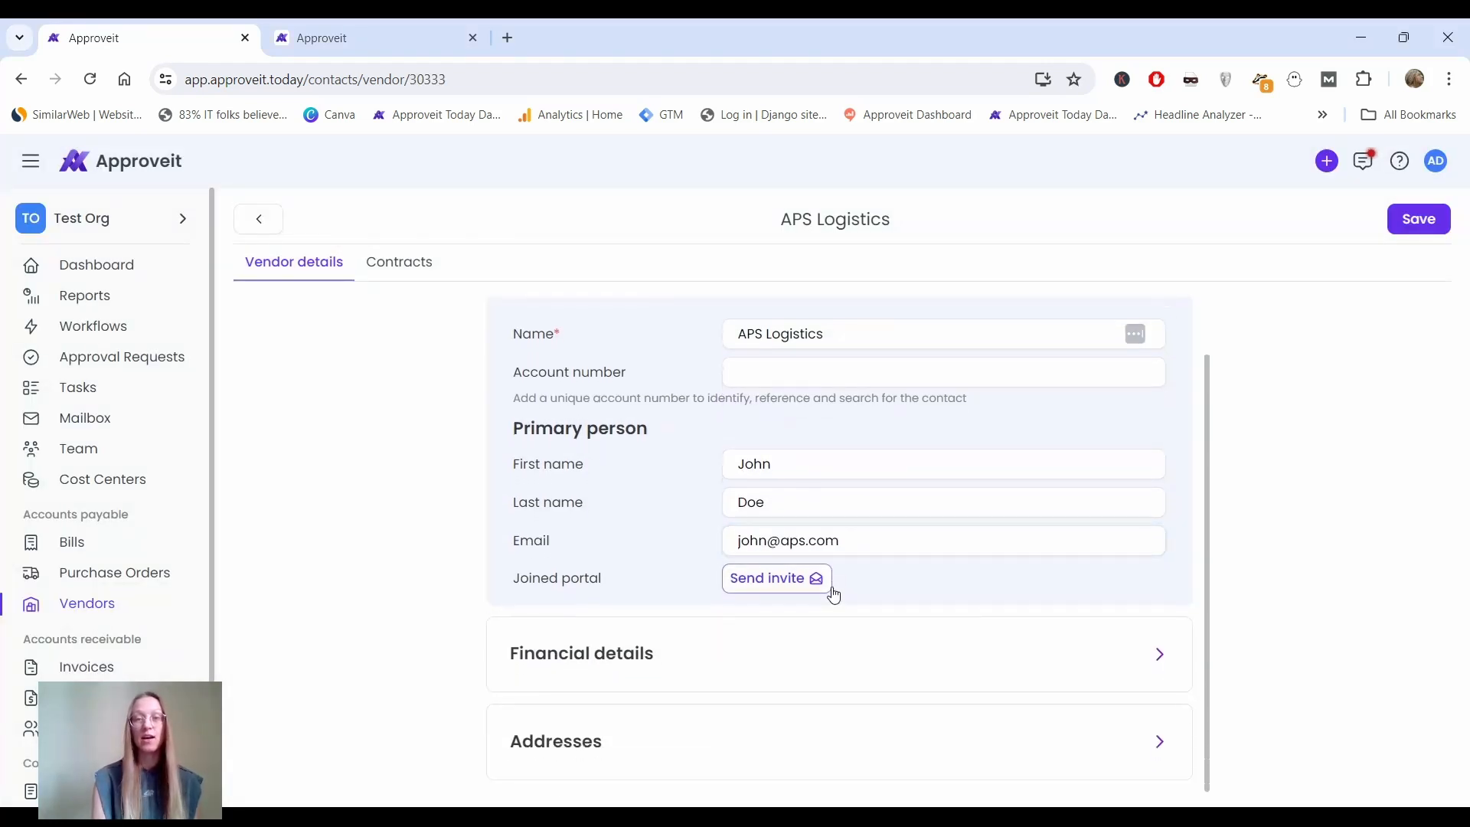
pyautogui.scroll(1, 903, 644)
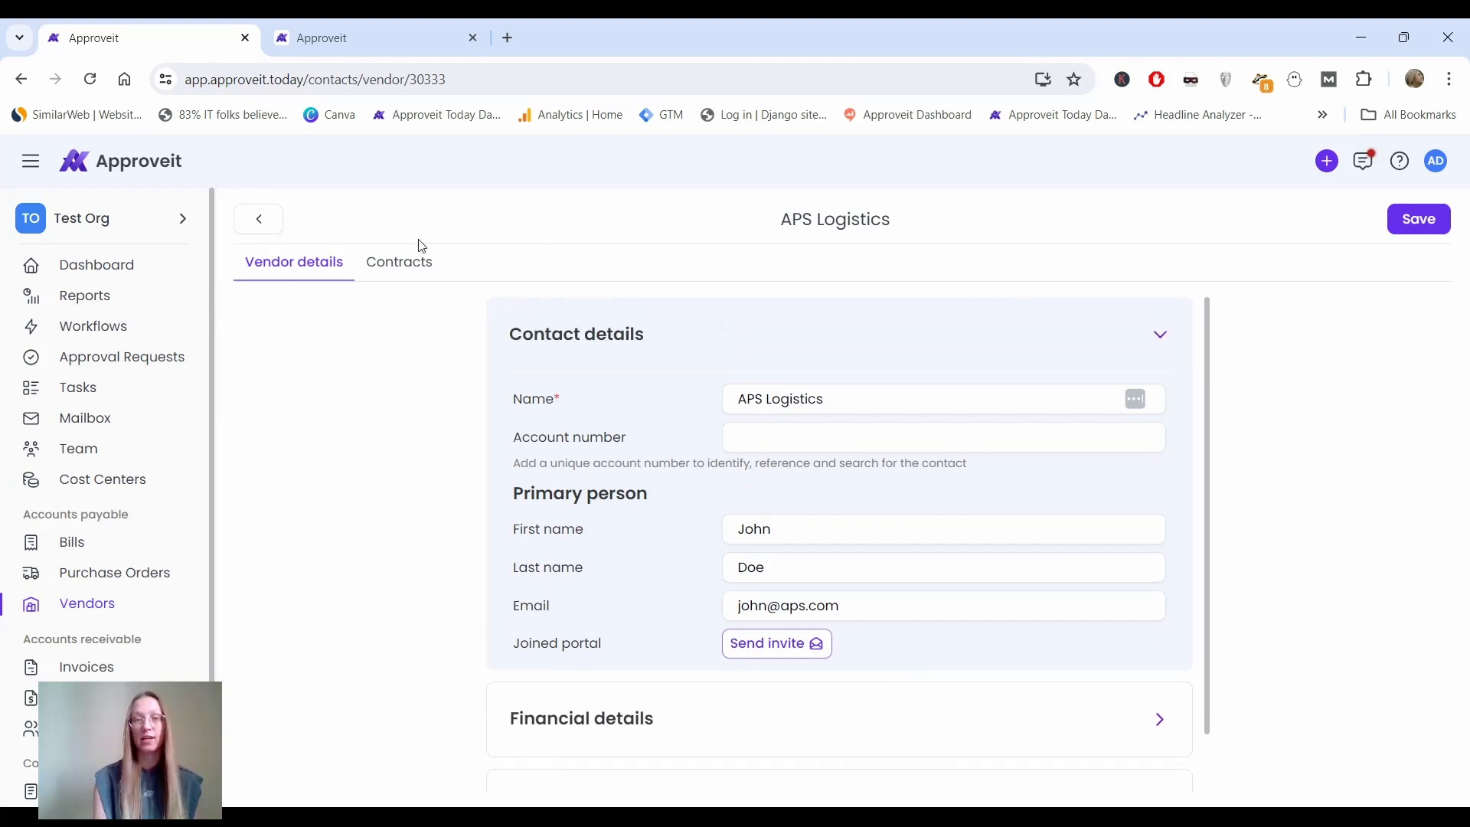
pyautogui.click(394, 271)
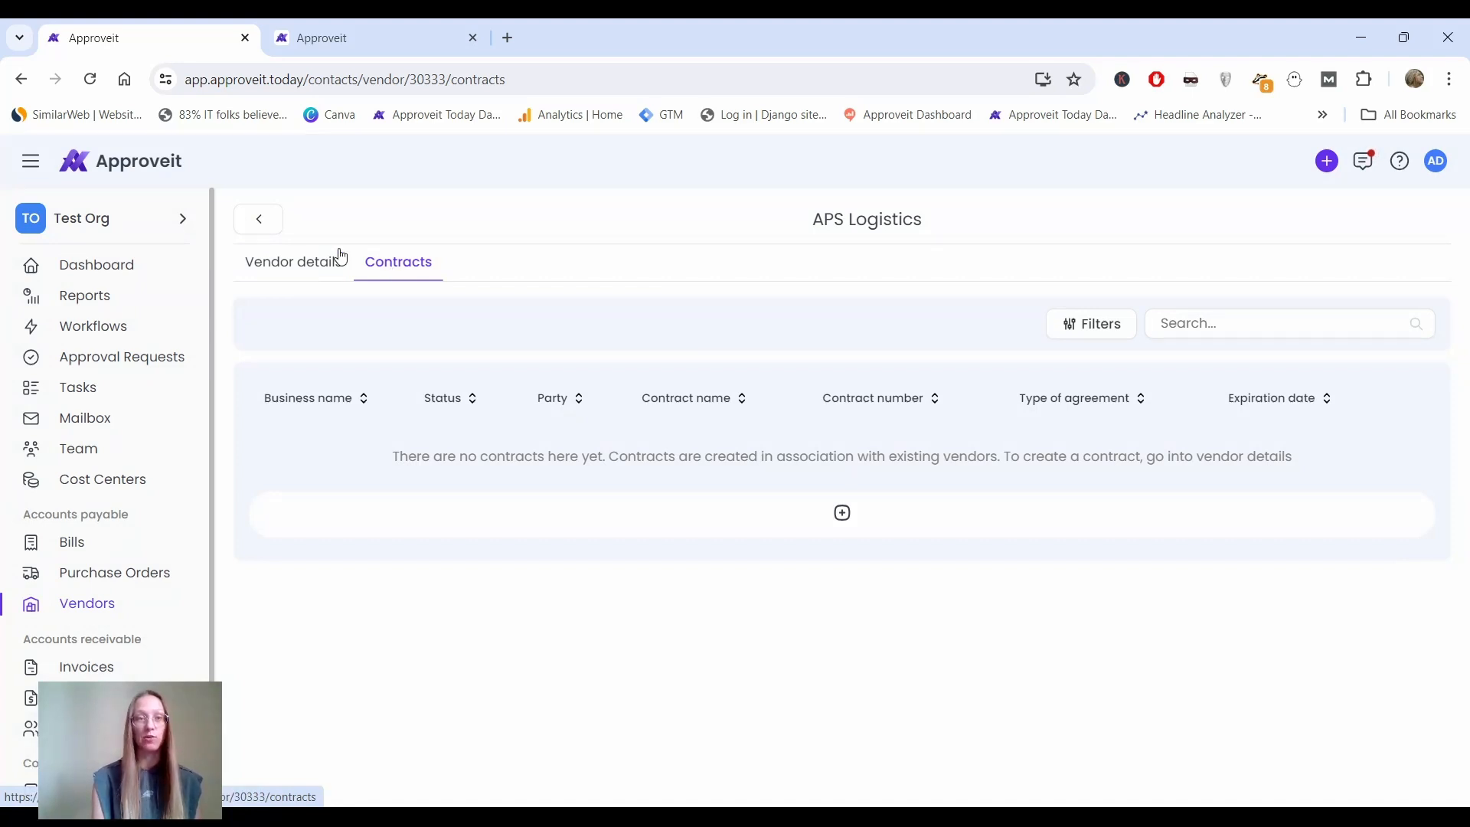
pyautogui.click(277, 227)
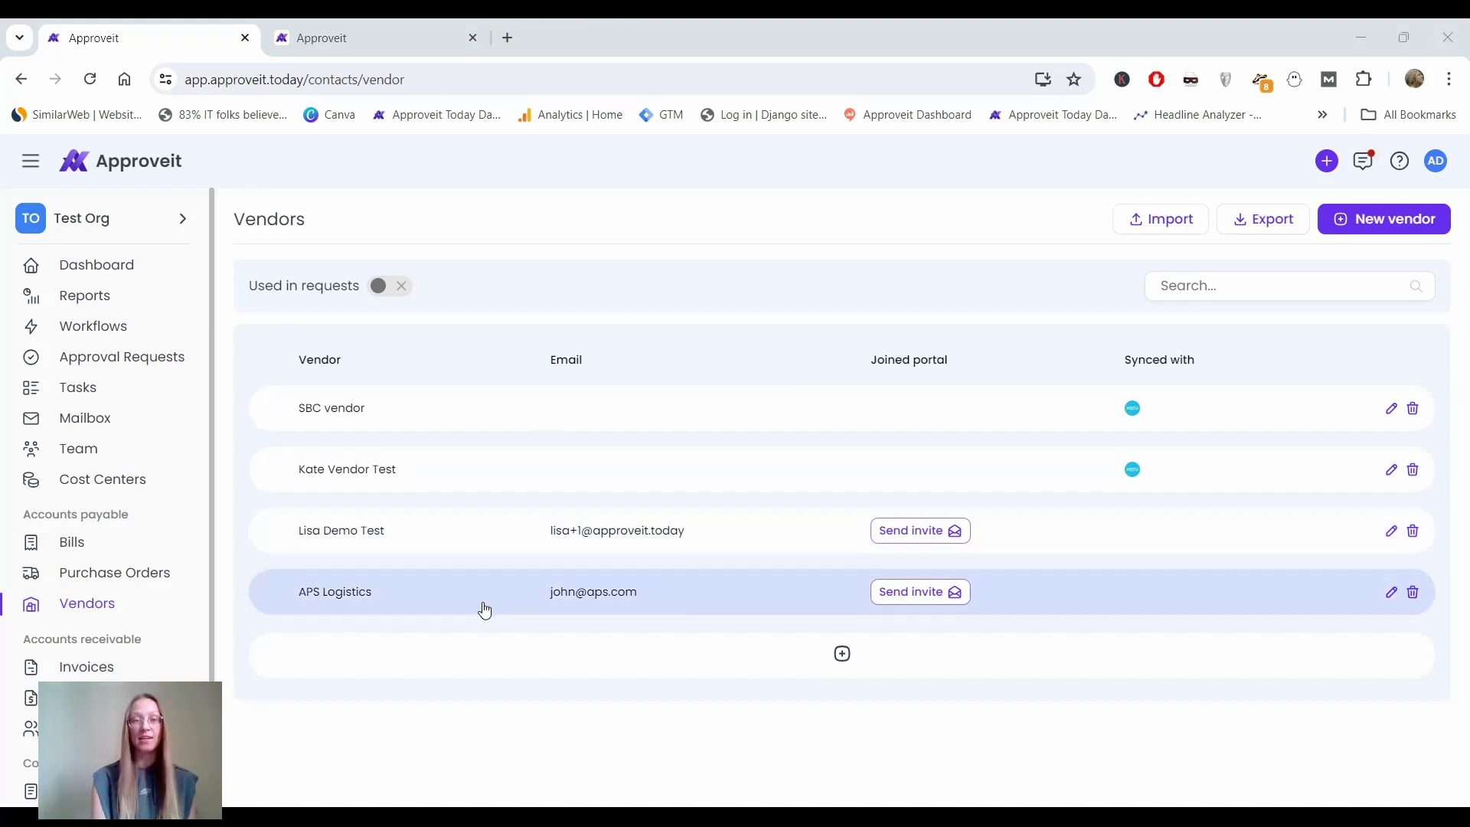
pyautogui.click(484, 610)
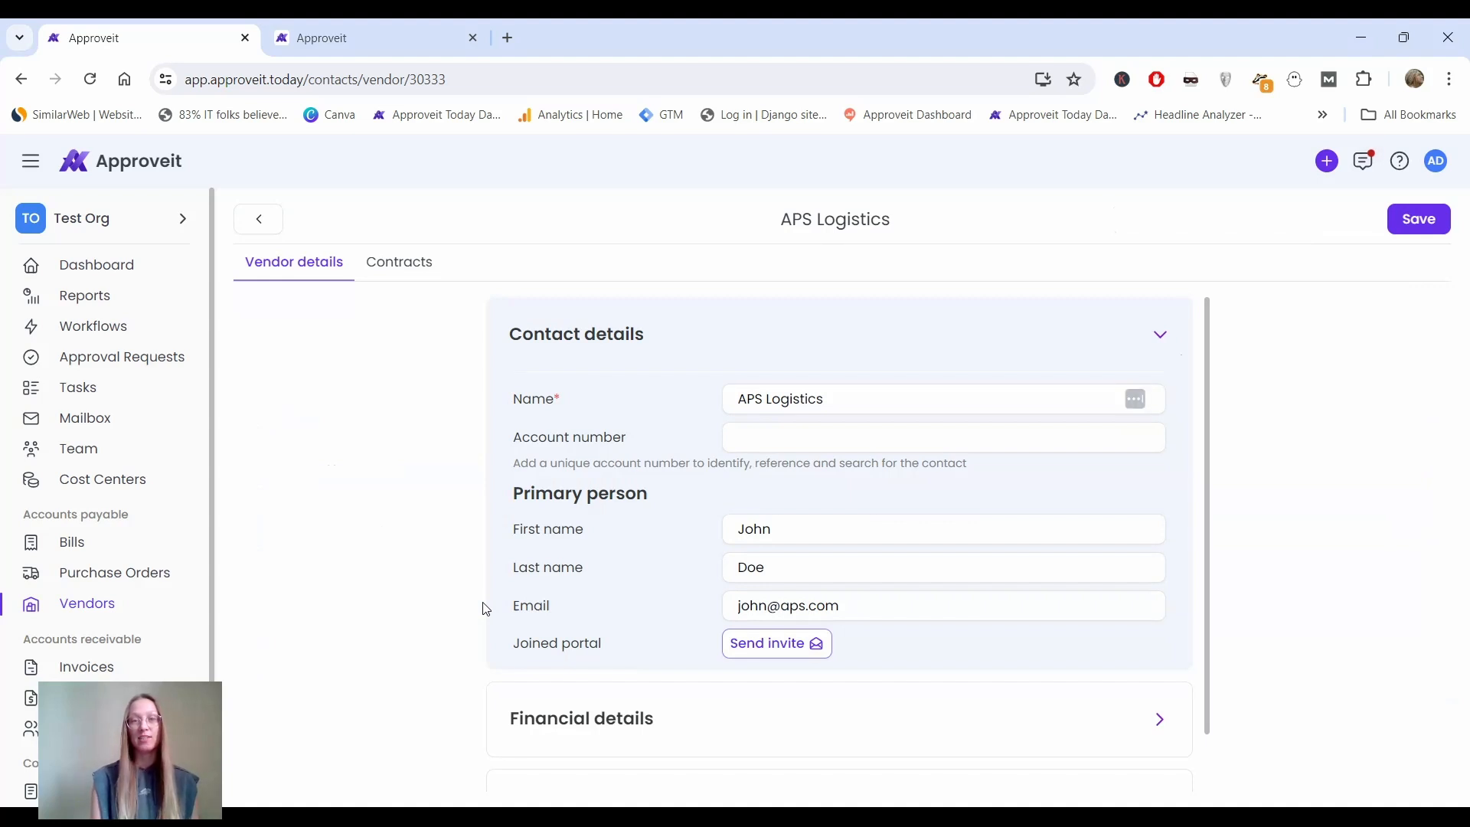